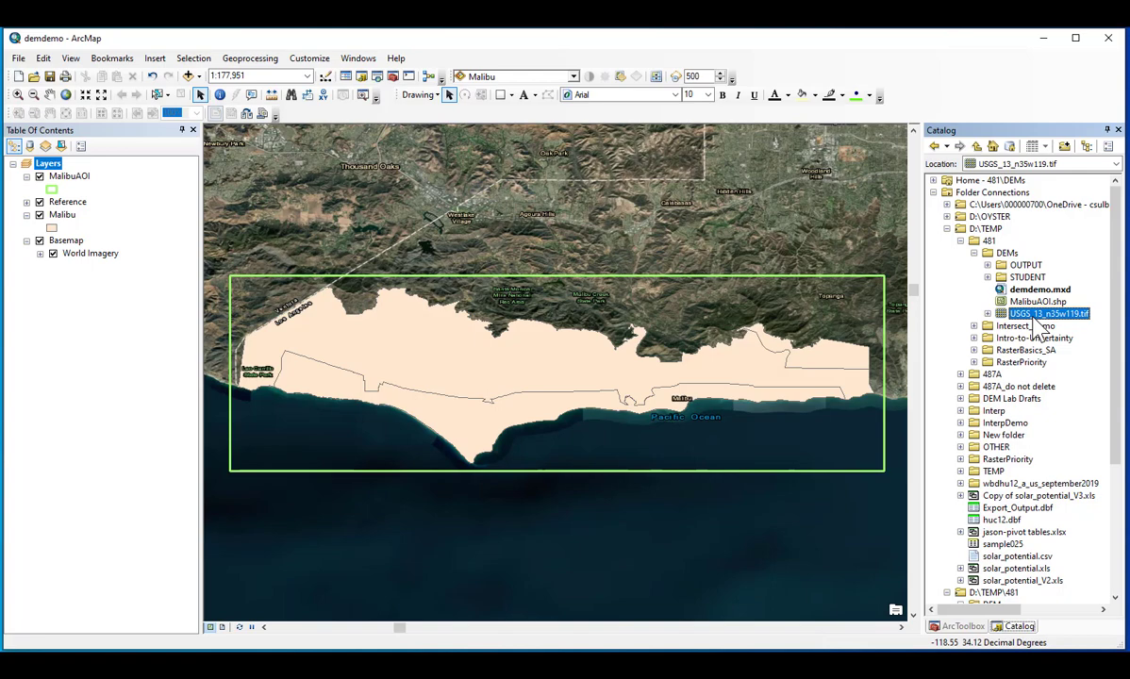
# Add USGS_13_n35w119.tif to the map with the default geographic transformation settings and zoom to the layer's full extent.
pyautogui.moveTo(982, 312); pyautogui.dragTo(127, 240)
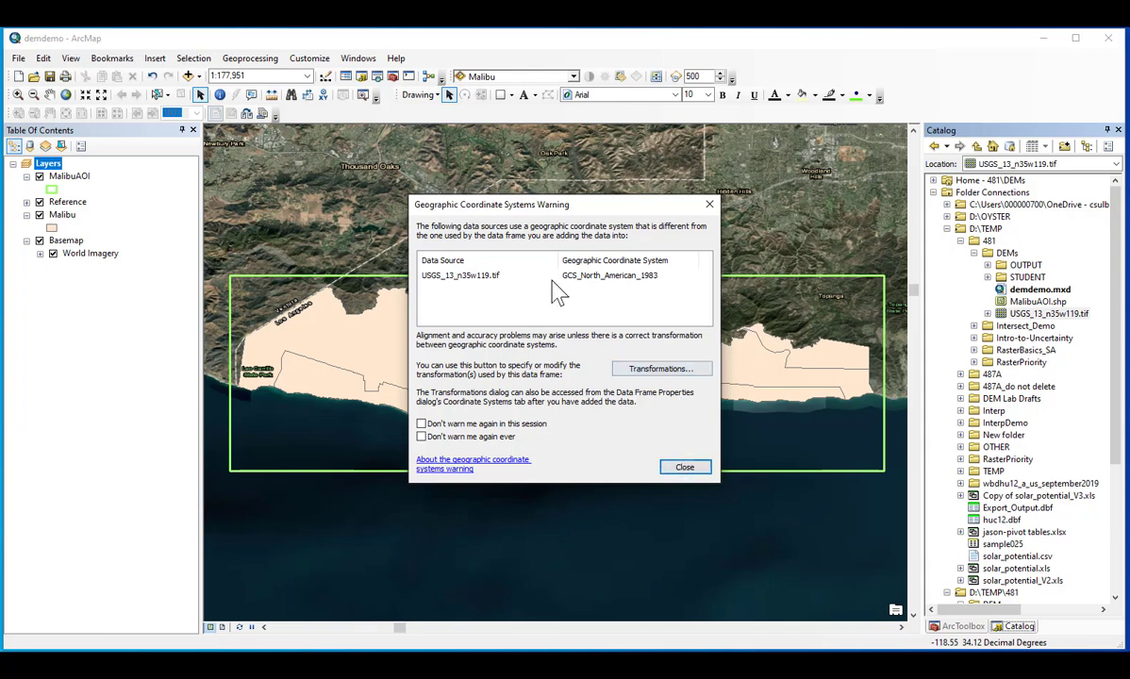
pyautogui.click(663, 373)
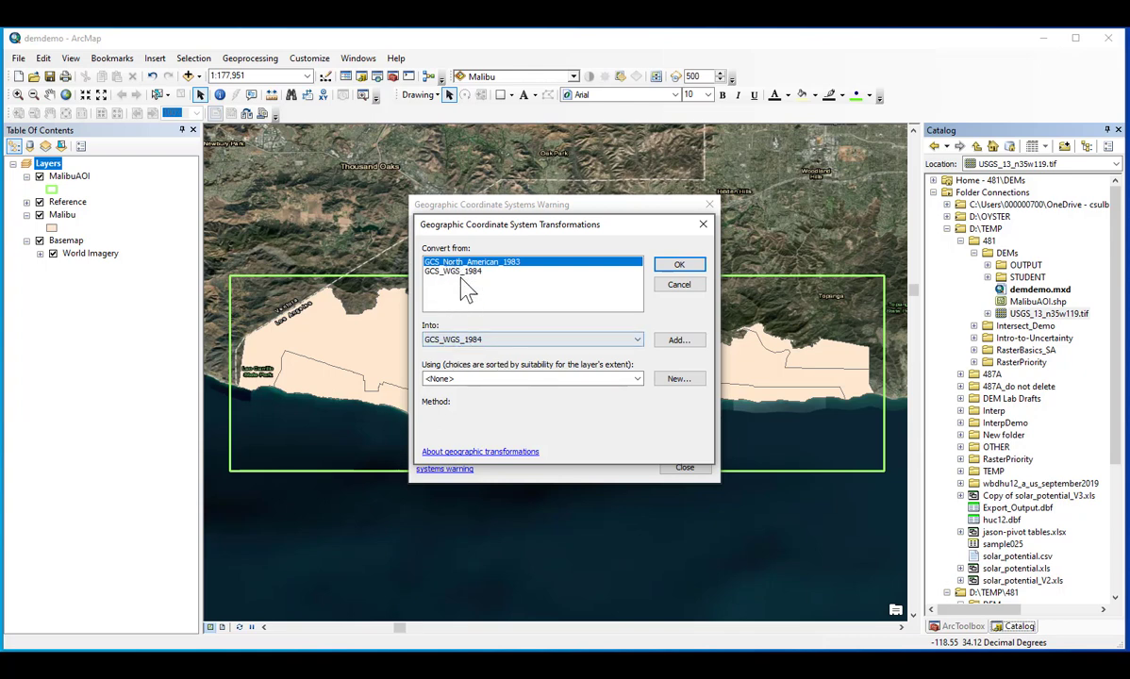
pyautogui.click(687, 263)
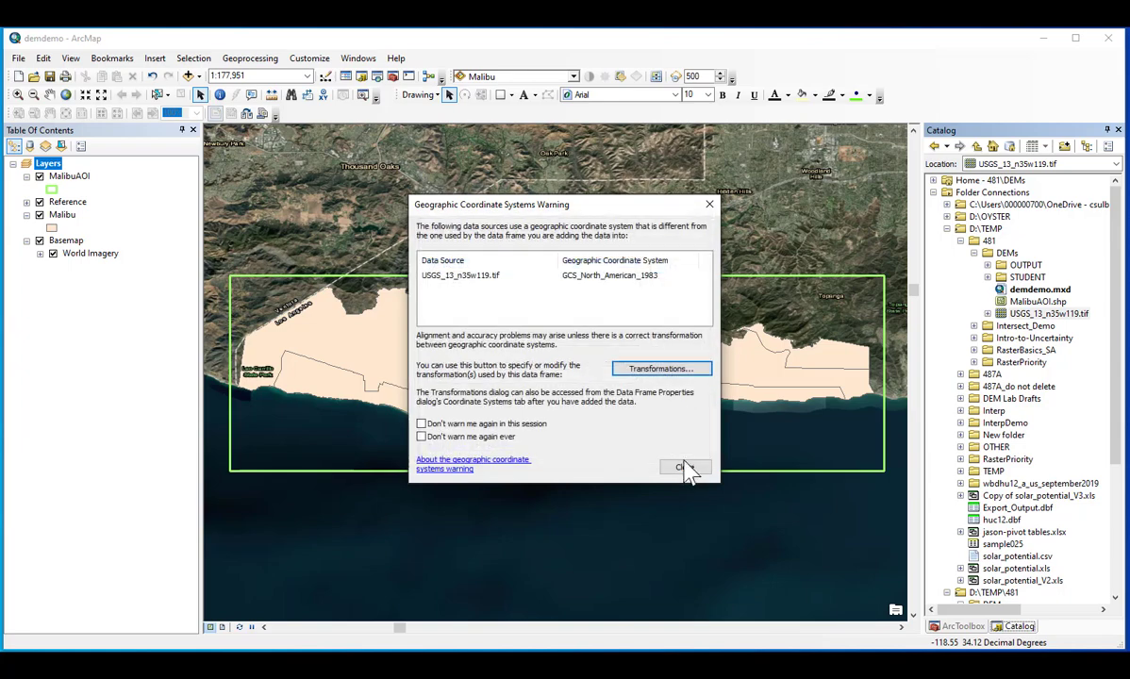
pyautogui.click(686, 467)
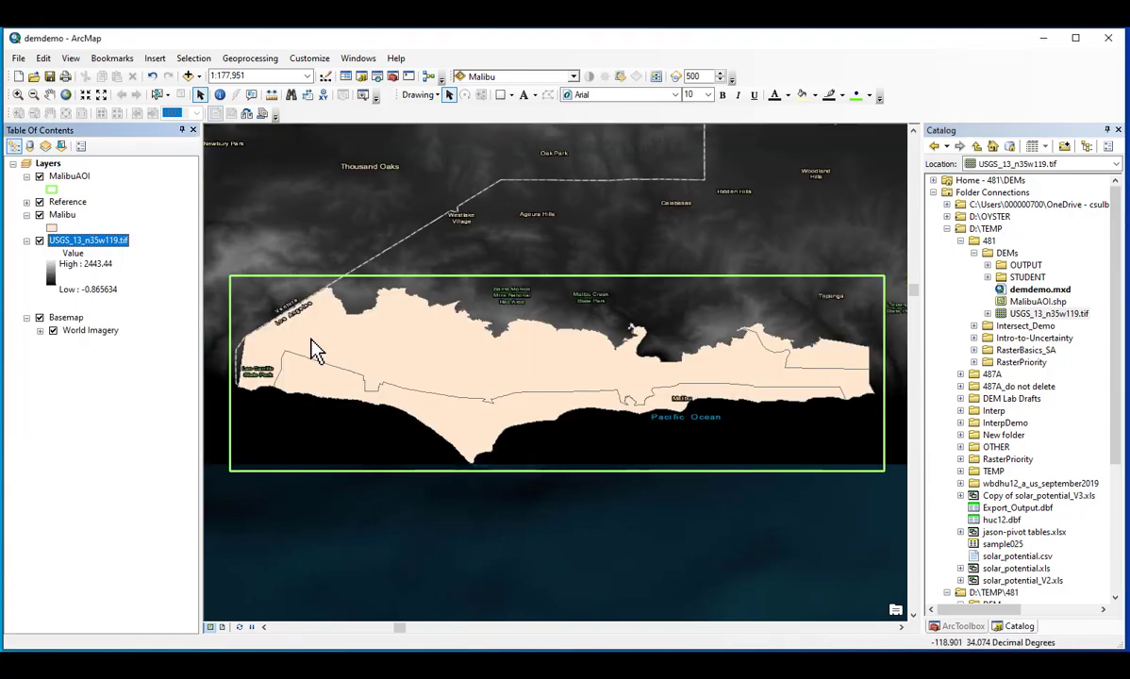
pyautogui.rightClick(98, 248)
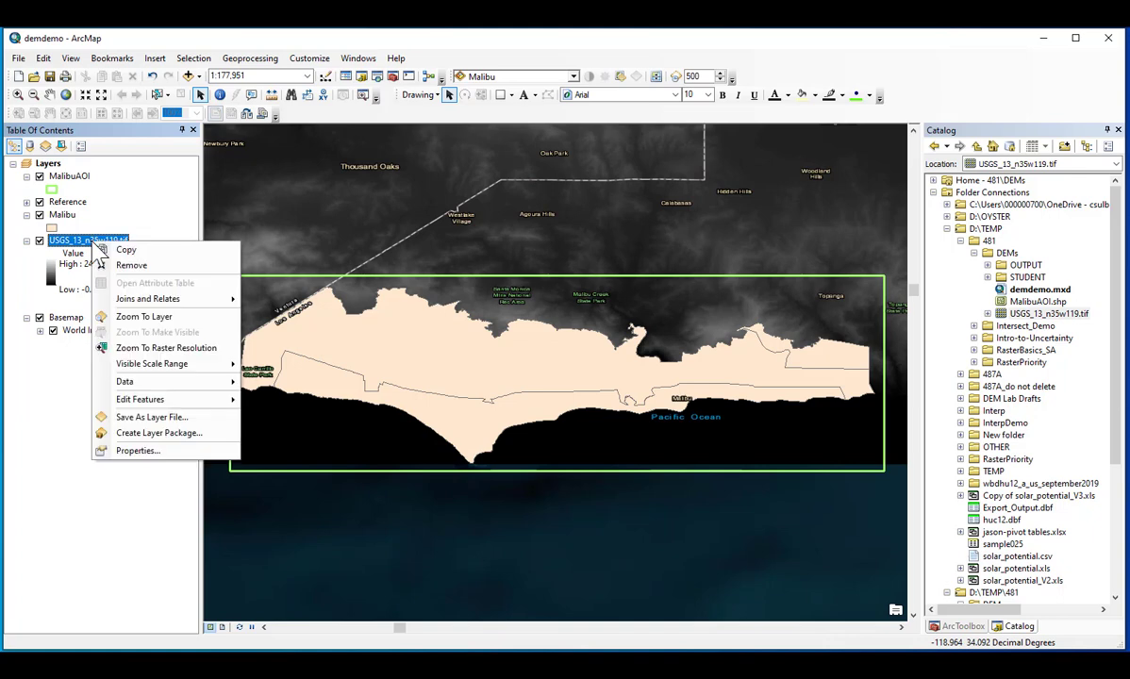
pyautogui.click(132, 317)
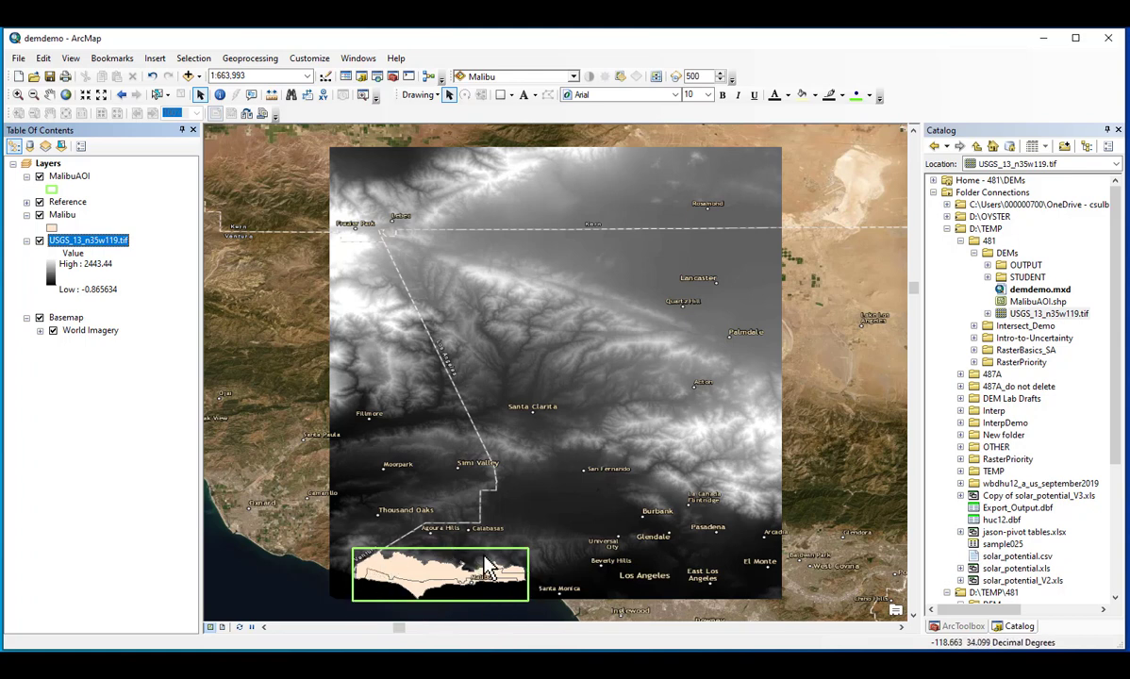
# Examine the source properties of the USGS_13_n35w119.tif layer, including its cell size, extent and XY coordinate system.
pyautogui.rightClick(105, 242)
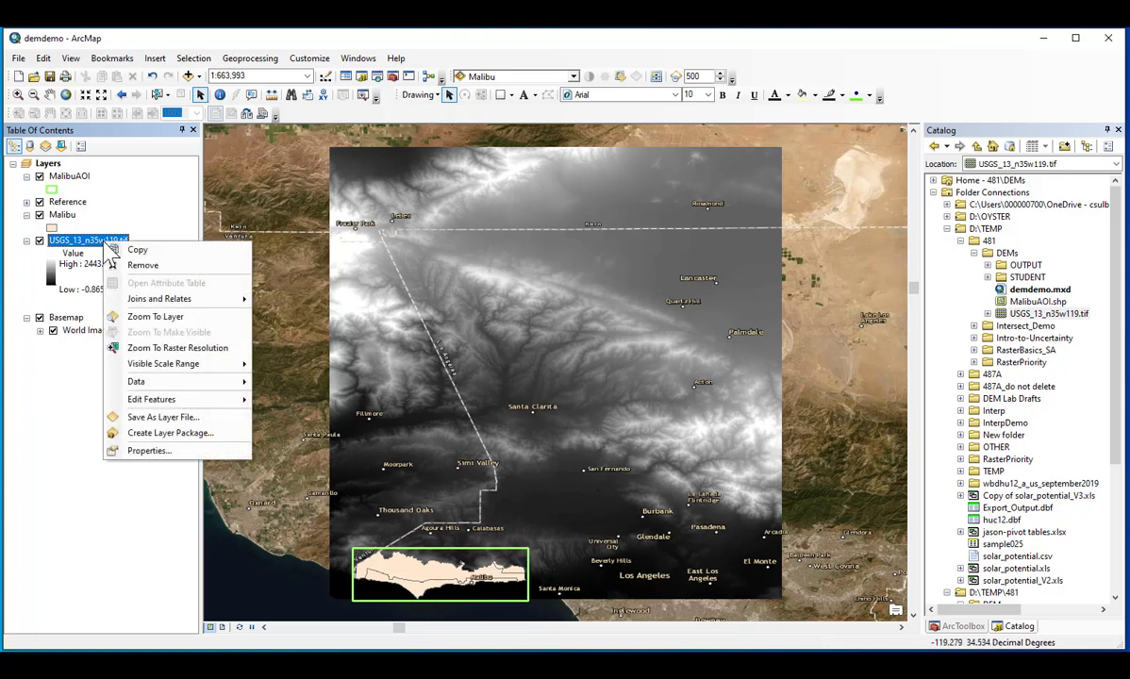
pyautogui.click(149, 450)
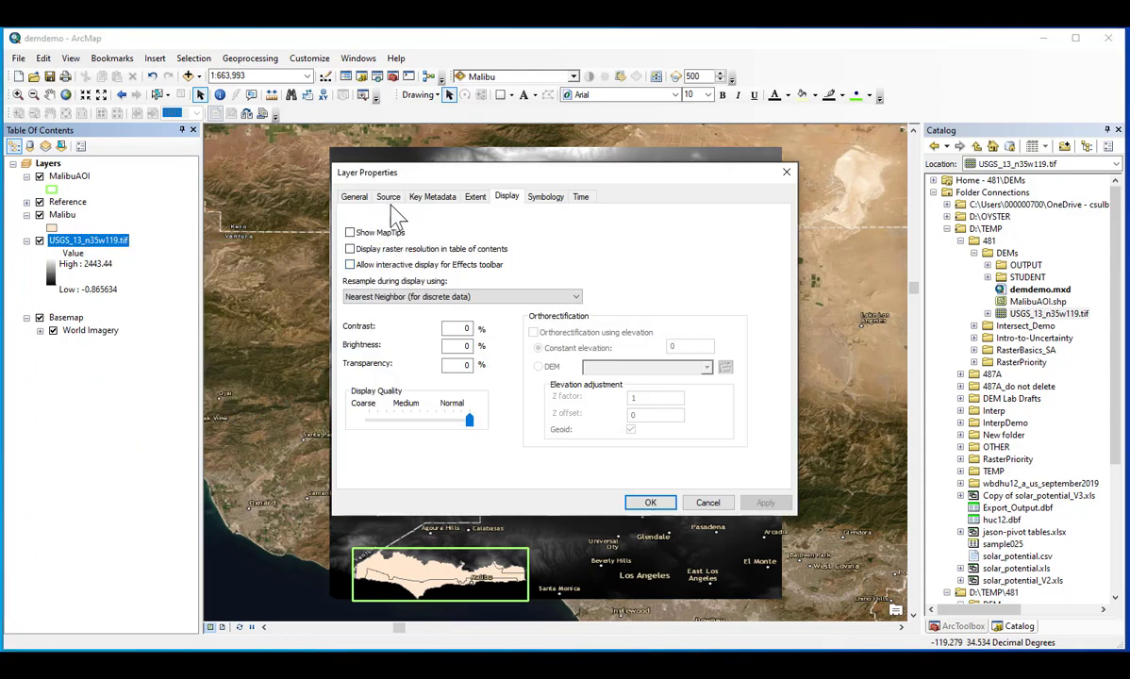
pyautogui.click(390, 198)
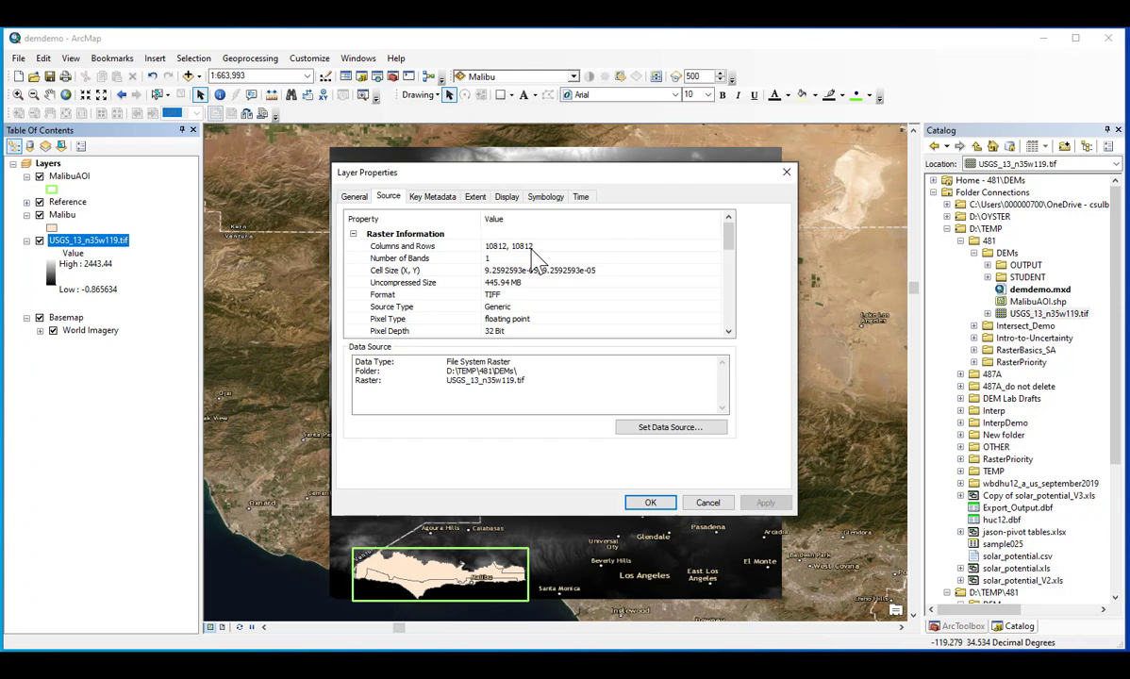
pyautogui.click(491, 271)
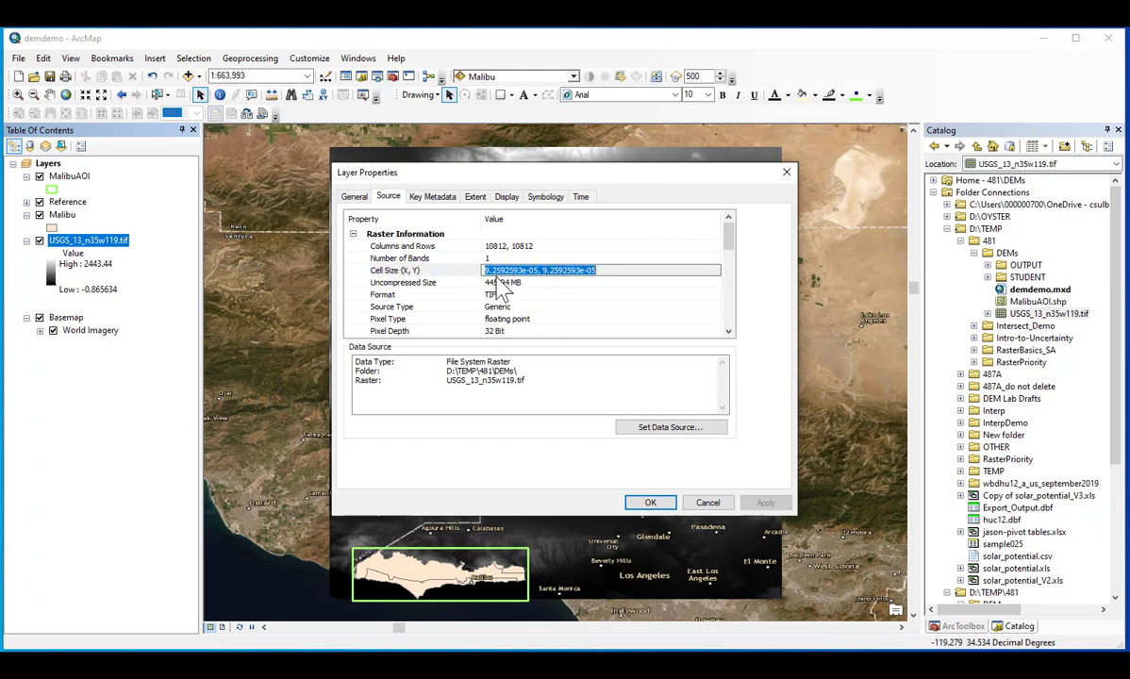
pyautogui.click(383, 271)
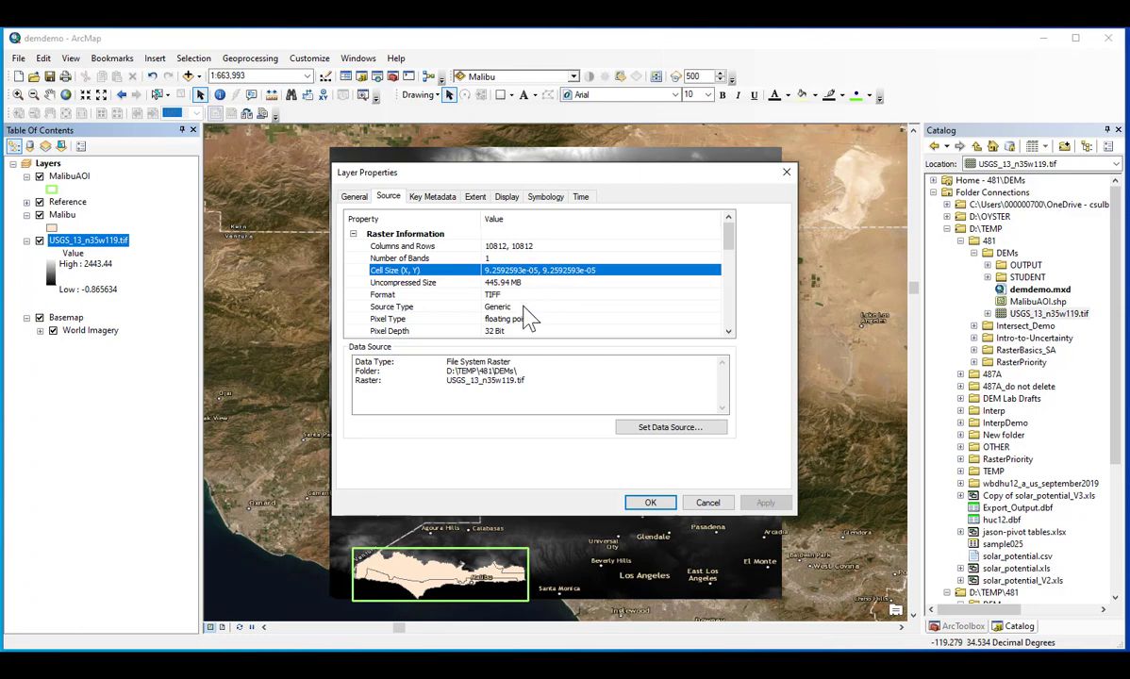
pyautogui.scroll(-5, 529, 323)
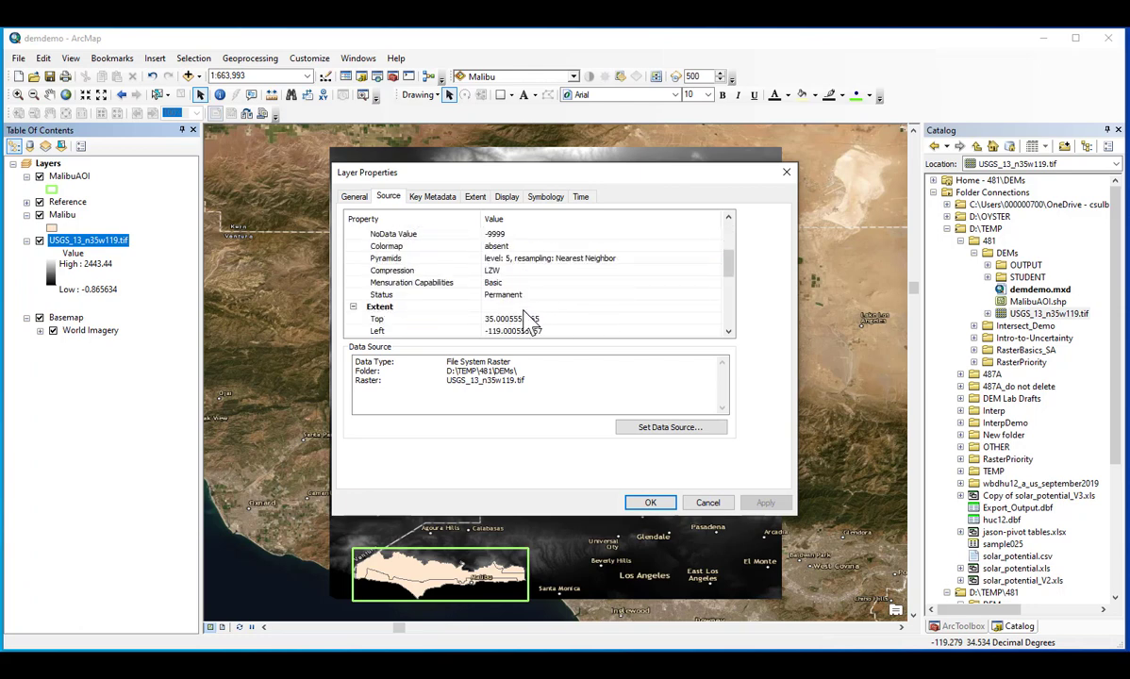
pyautogui.scroll(-1, 526, 330)
pyautogui.click(531, 310)
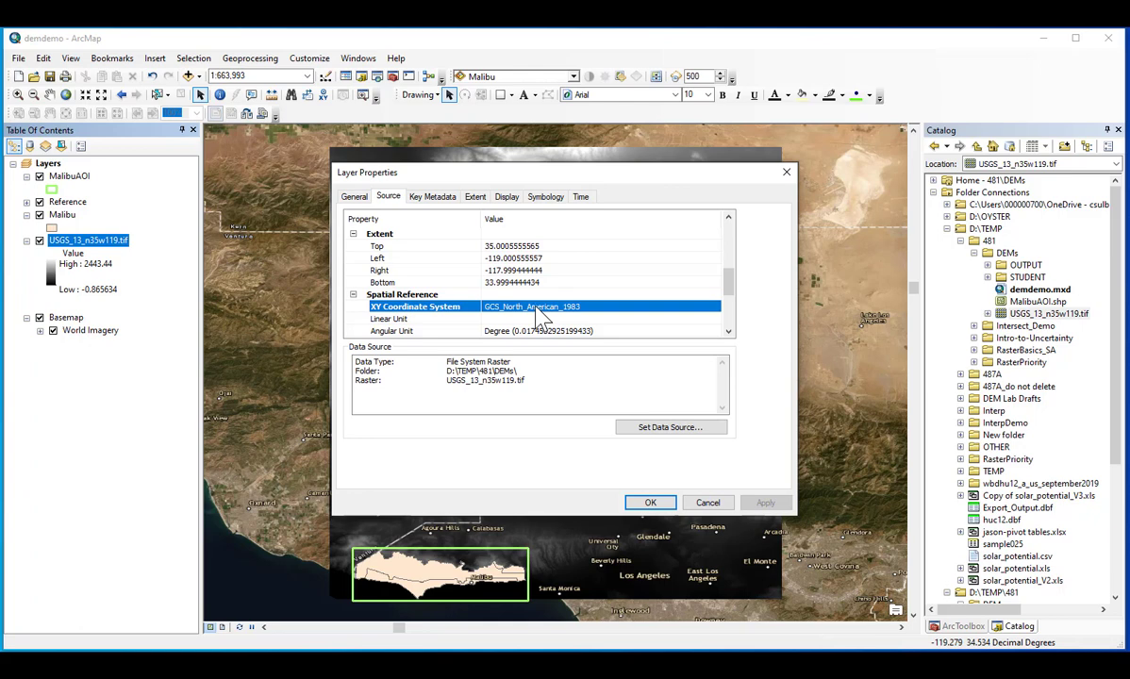
pyautogui.click(787, 174)
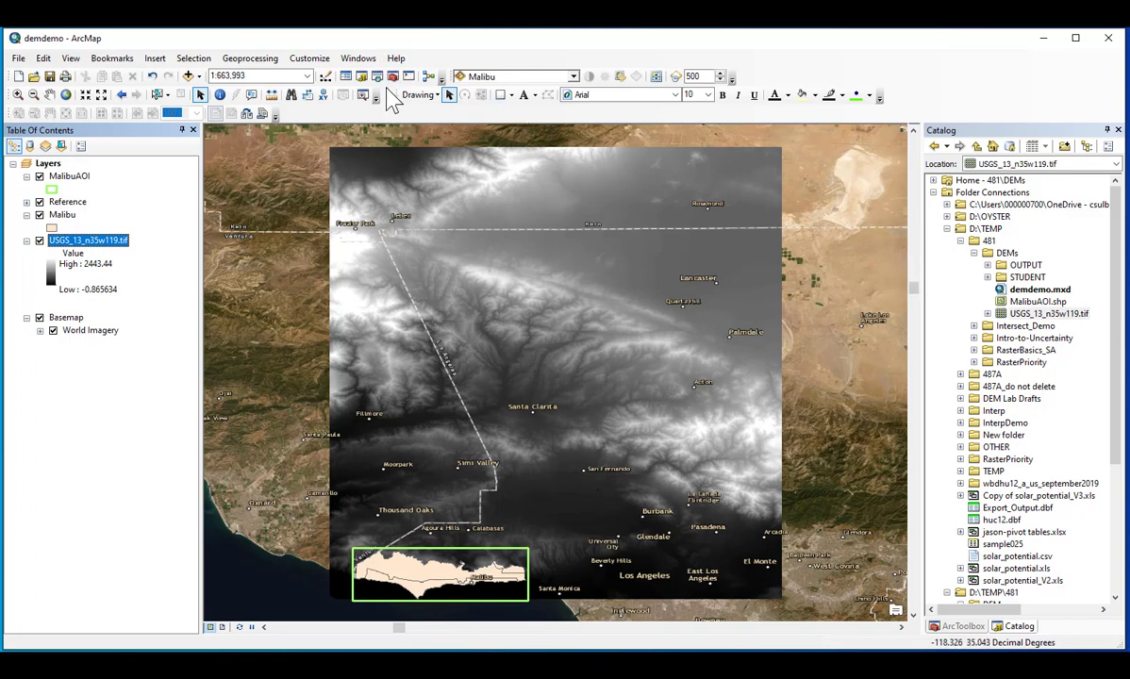
# Open the Project Raster tool from Data Management Tools and set USGS_13_n35w119.tif as the input raster.
pyautogui.click(449, 94)
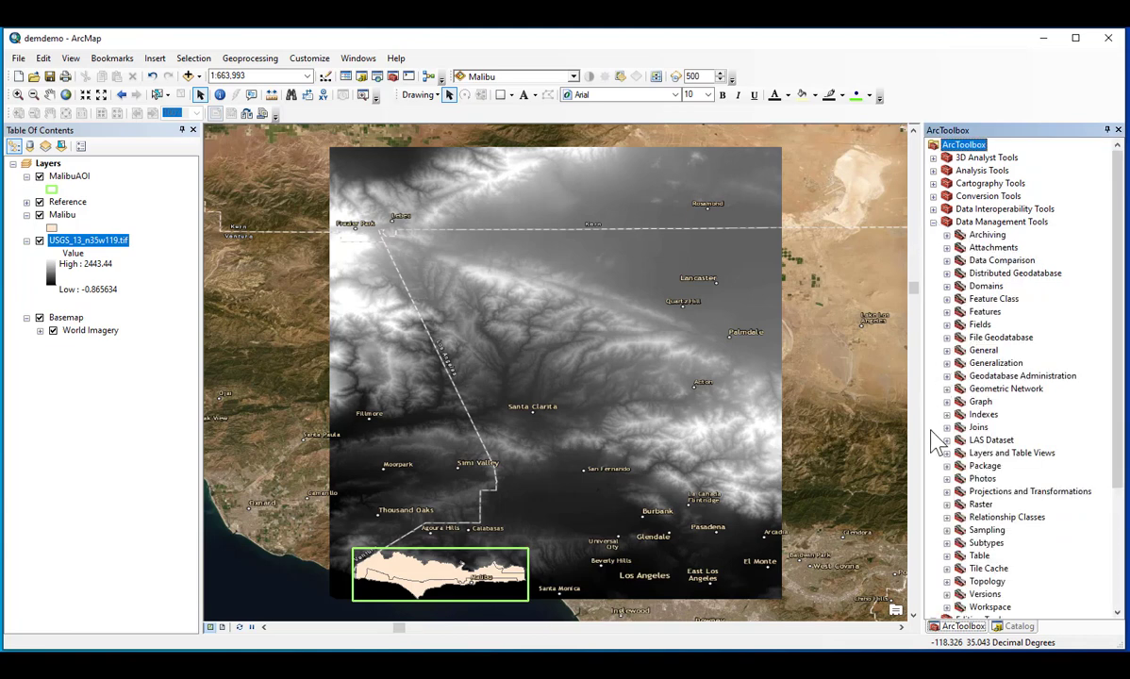
pyautogui.click(948, 492)
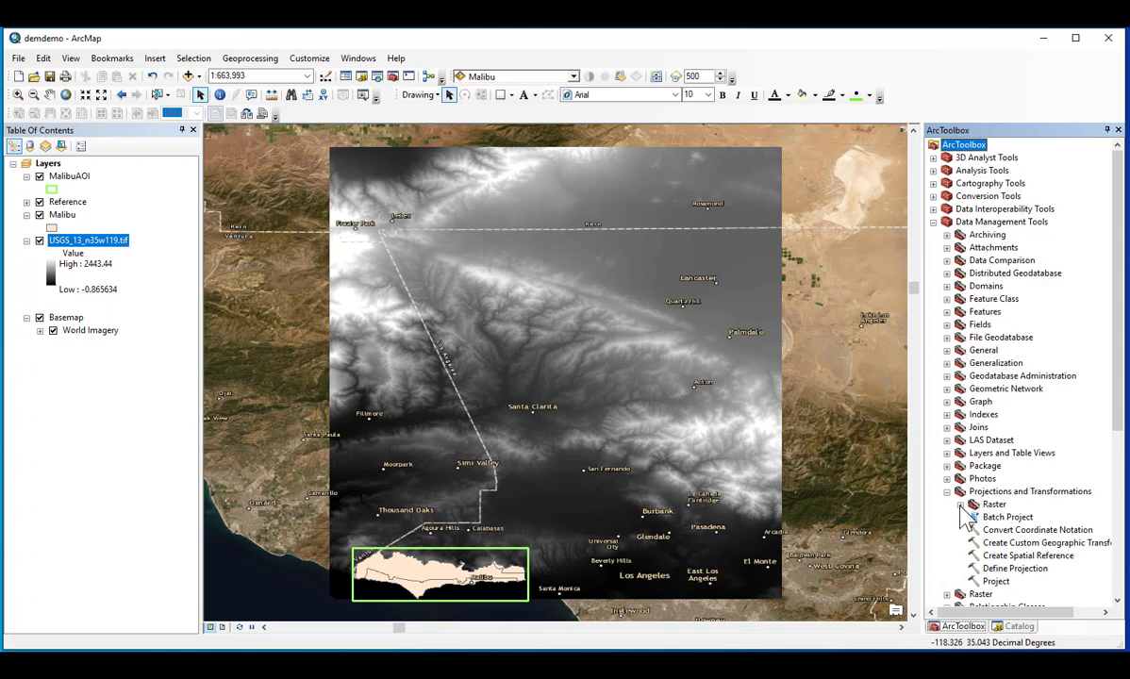
pyautogui.click(960, 506)
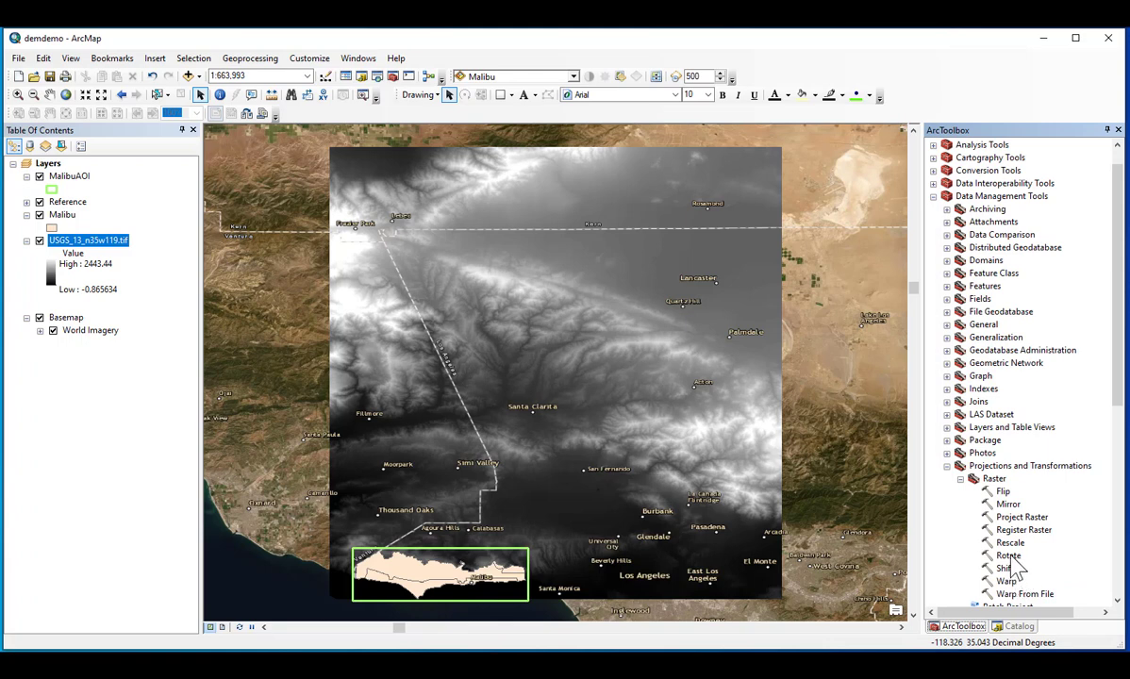
pyautogui.click(1012, 517)
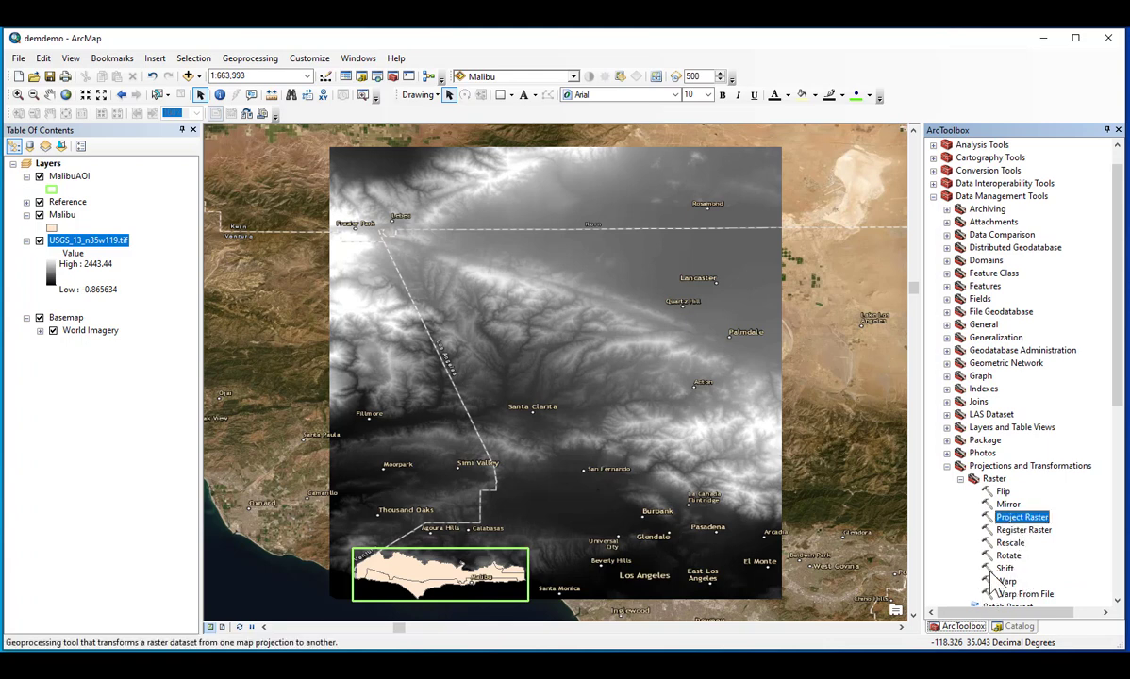
pyautogui.doubleClick(1008, 517)
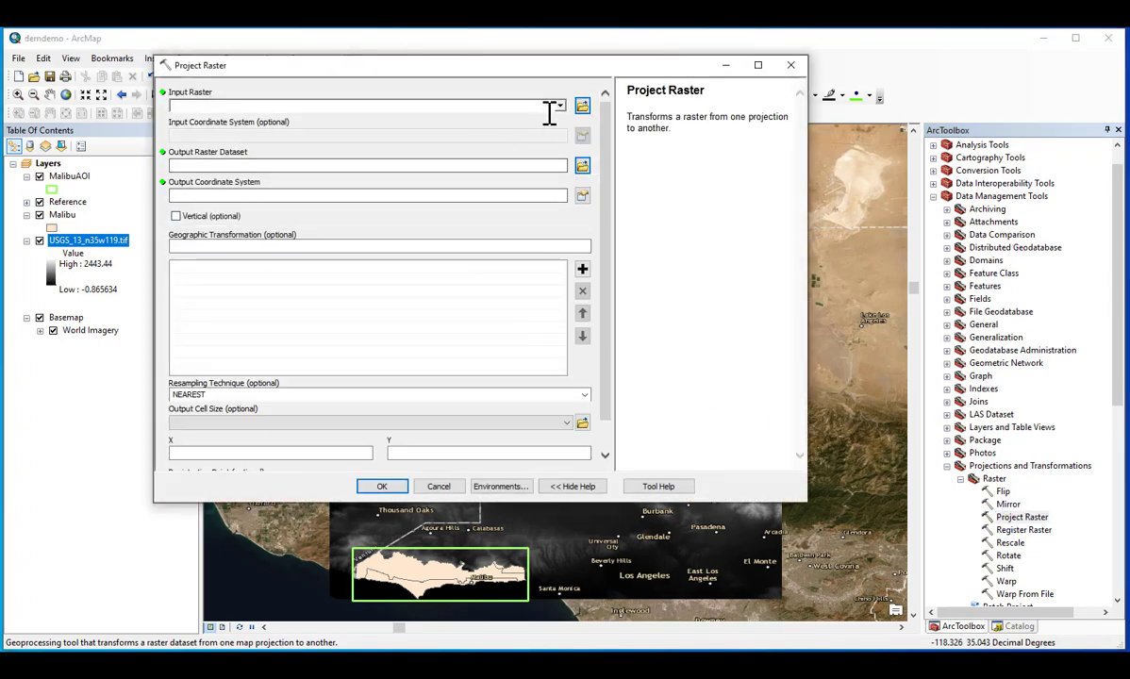
pyautogui.click(559, 105)
pyautogui.click(239, 121)
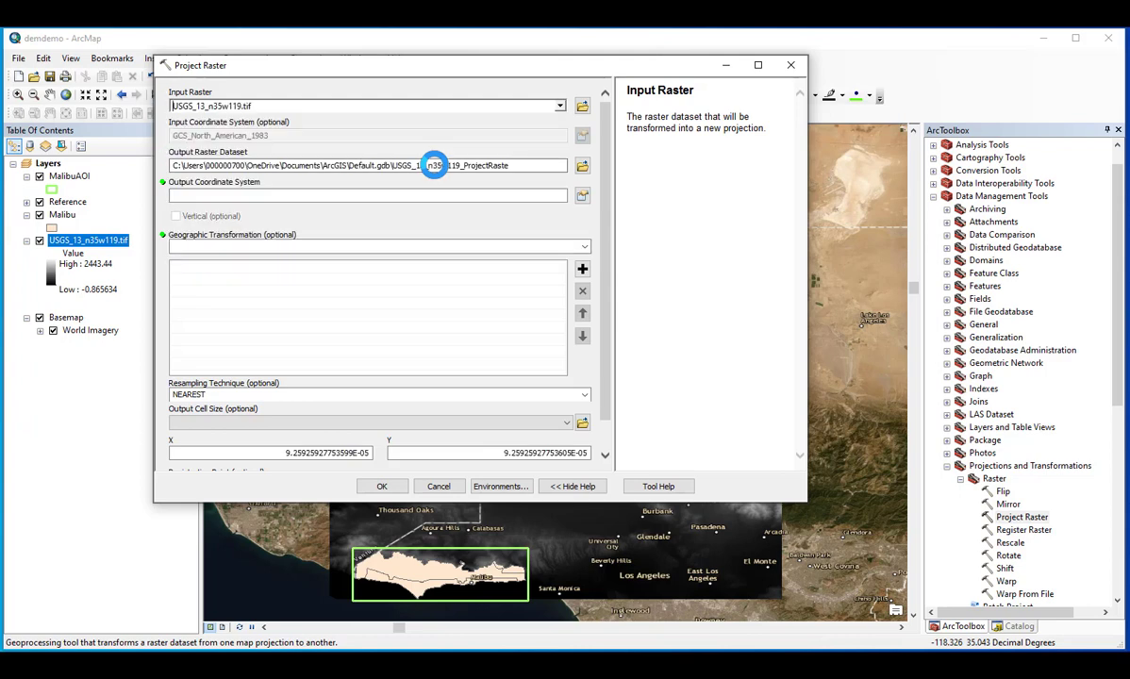
# Set the output raster dataset to MalibuDEM in the D:\TEMP\481\DEMs folder.
pyautogui.click(582, 166)
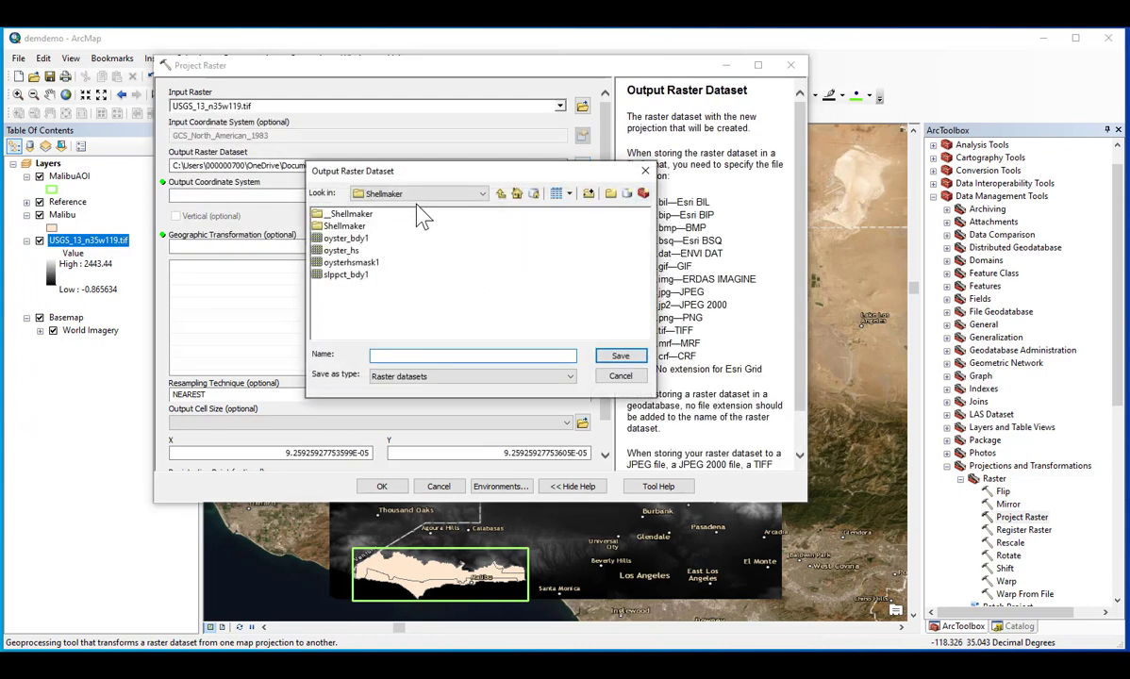
pyautogui.click(482, 194)
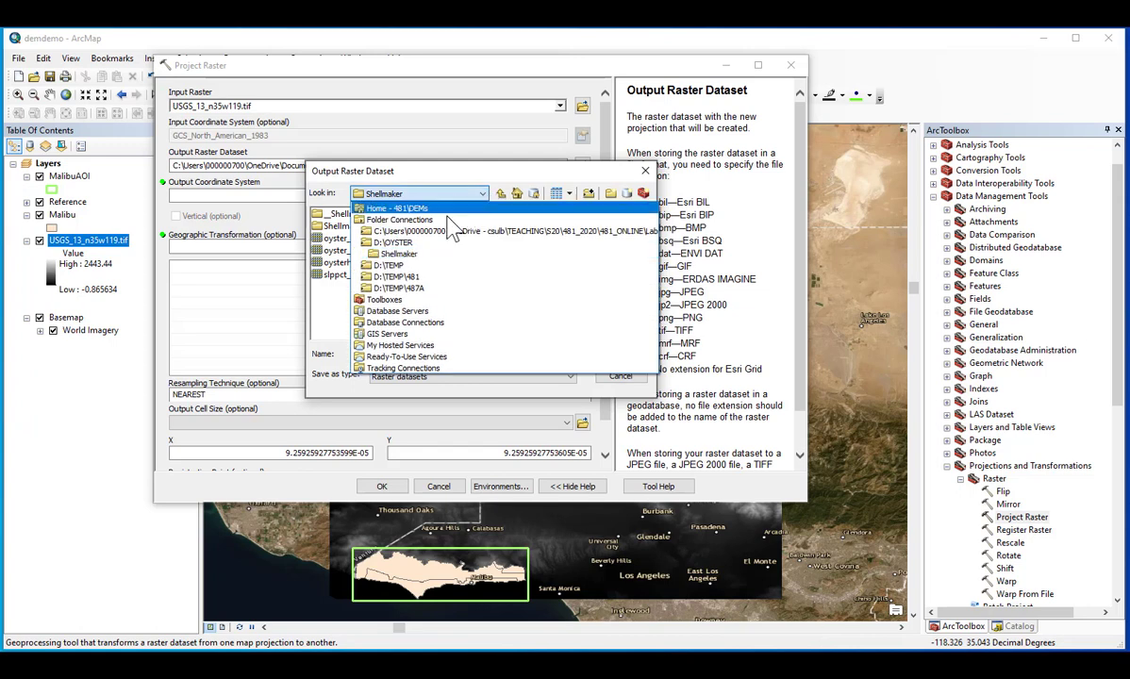
pyautogui.click(408, 277)
pyautogui.doubleClick(333, 215)
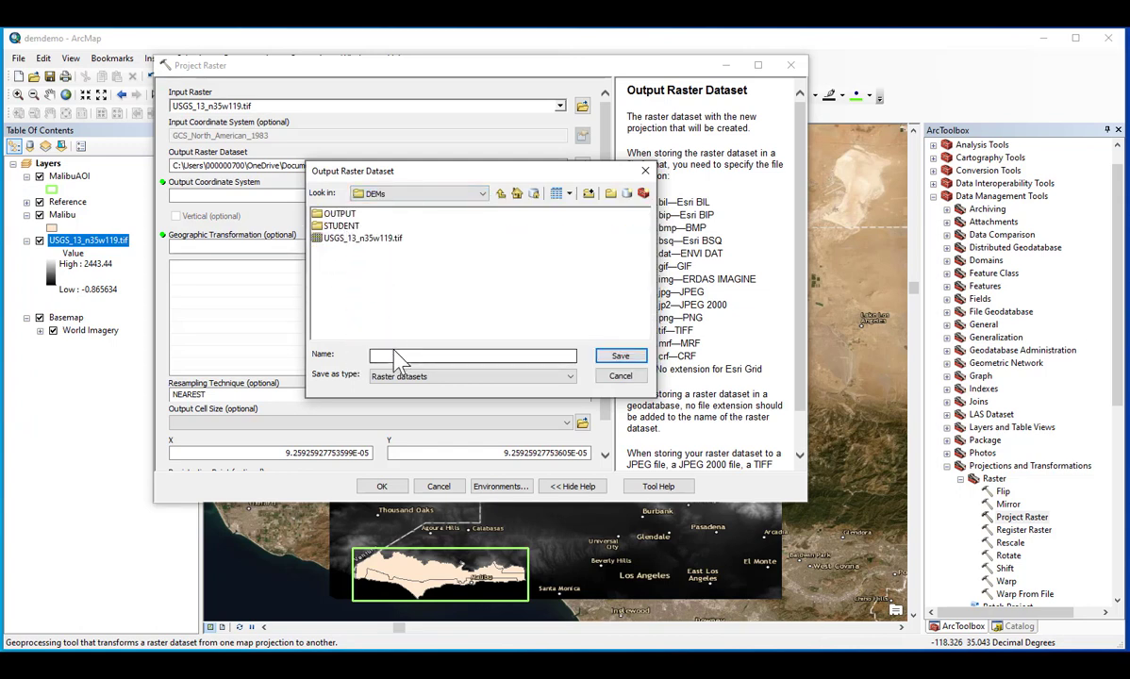
pyautogui.click(397, 359)
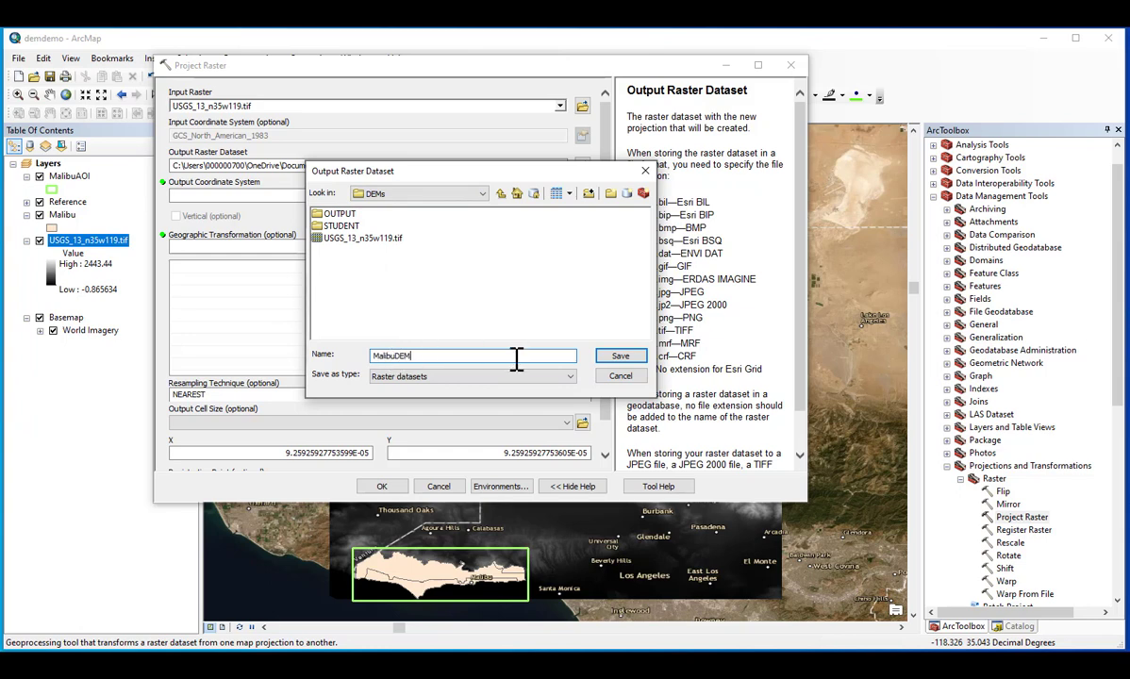
pyautogui.click(623, 357)
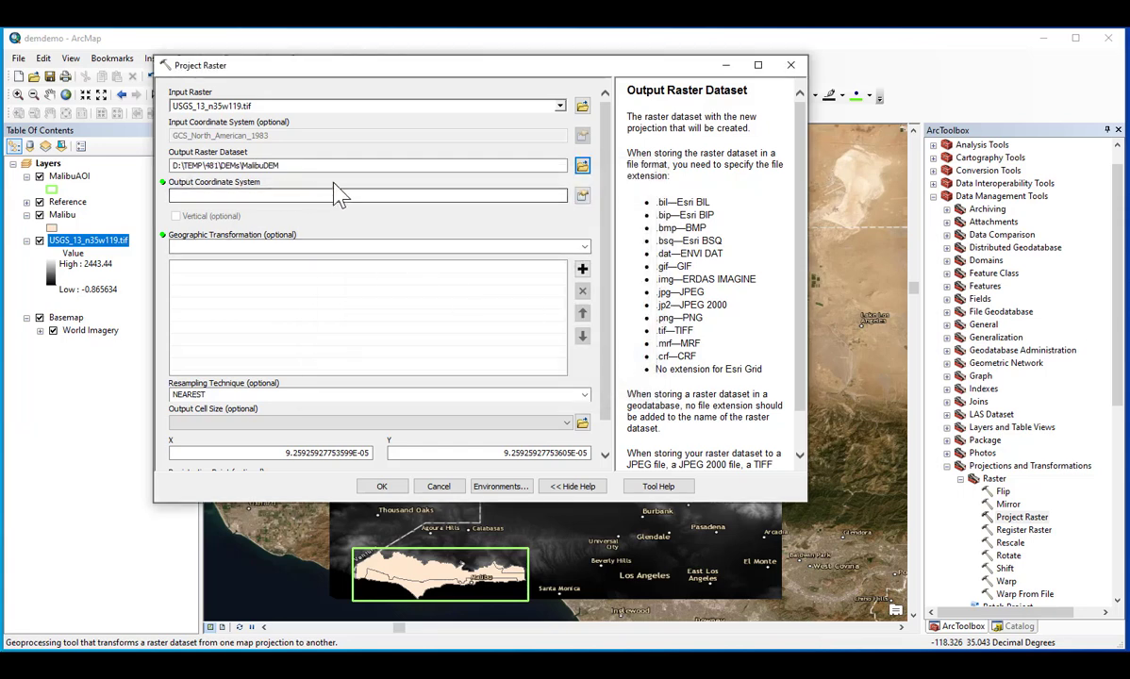
# Set the output coordinate system to WGS 1984 UTM Zone 11N from the projected UTM systems for the Northern Hemisphere.
pyautogui.click(582, 196)
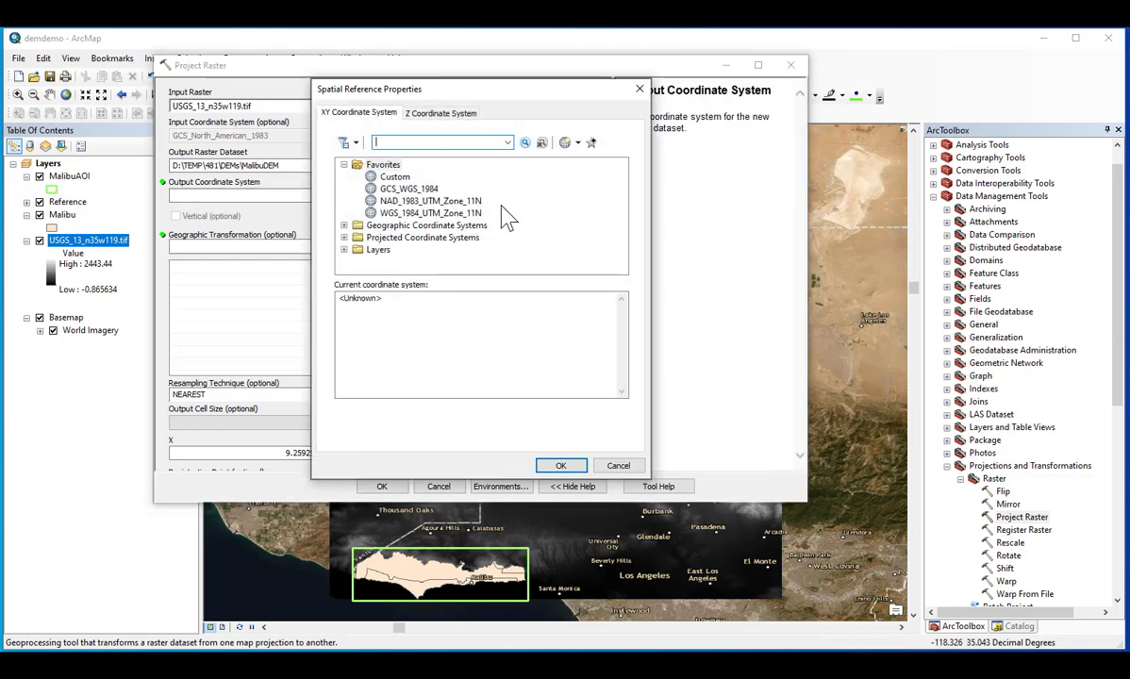
pyautogui.click(387, 213)
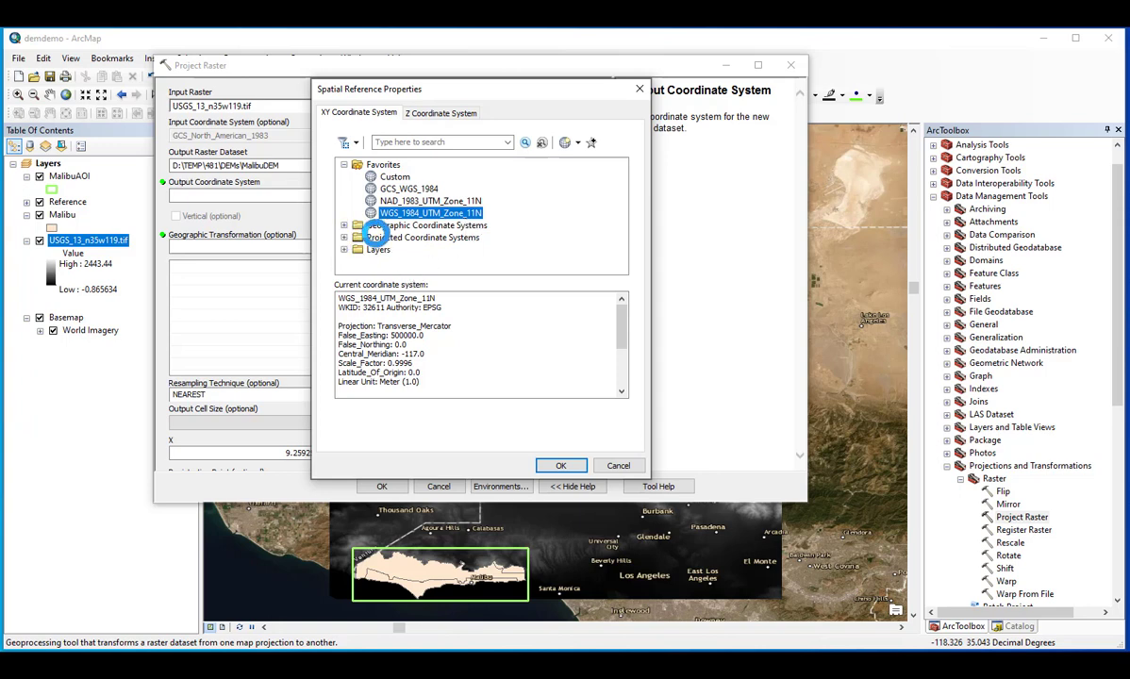
pyautogui.click(344, 238)
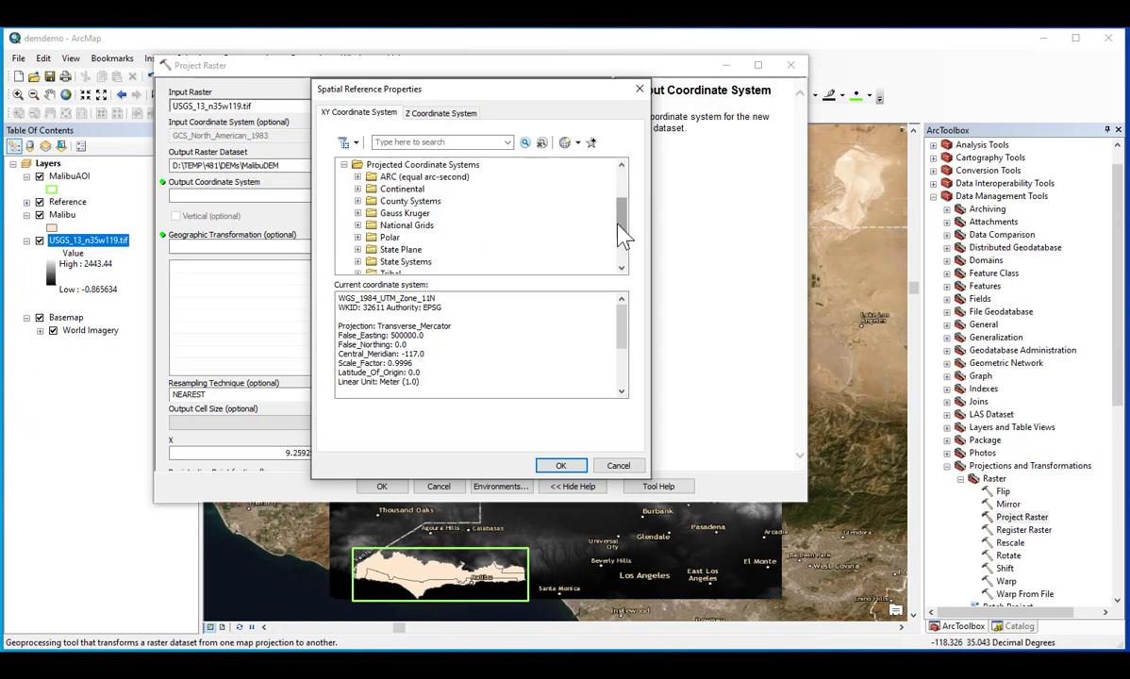
pyautogui.scroll(-1, 623, 234)
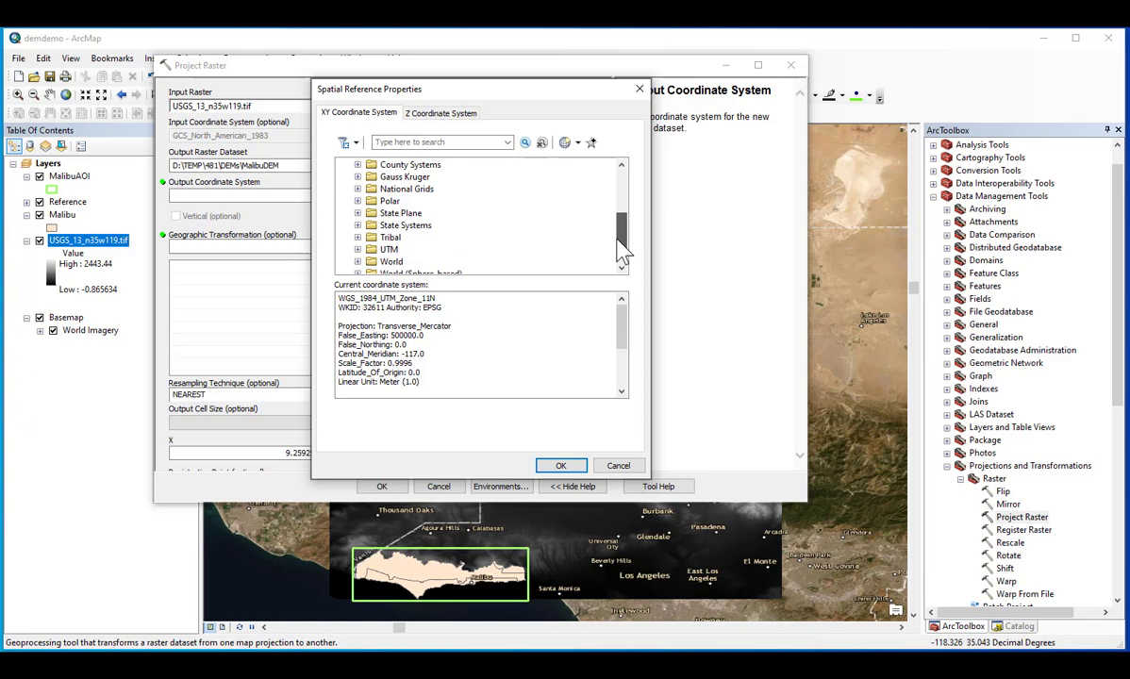
pyautogui.click(359, 249)
pyautogui.scroll(-3, 408, 248)
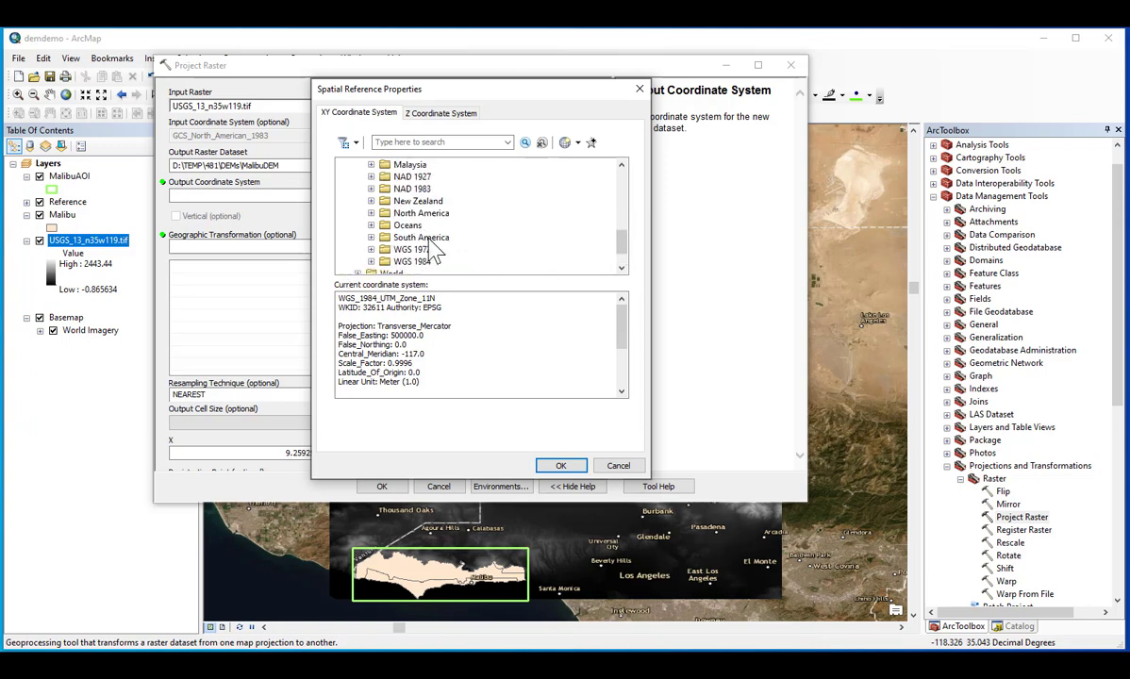
pyautogui.click(371, 224)
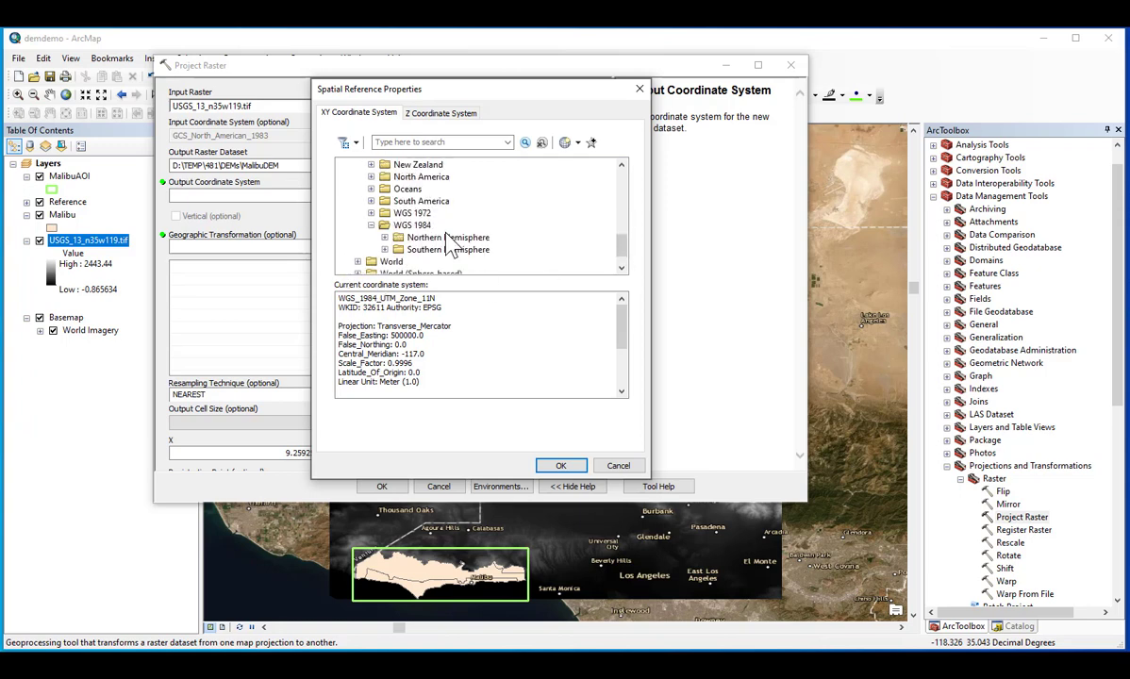
pyautogui.click(424, 239)
pyautogui.click(385, 237)
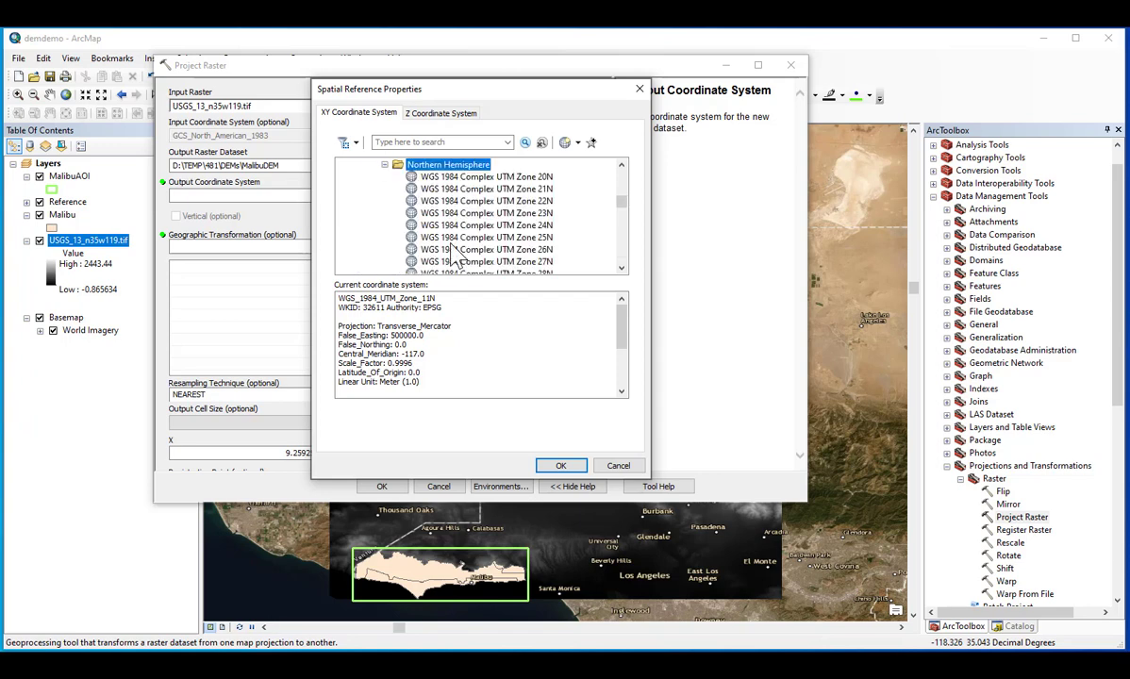
pyautogui.scroll(-2, 467, 222)
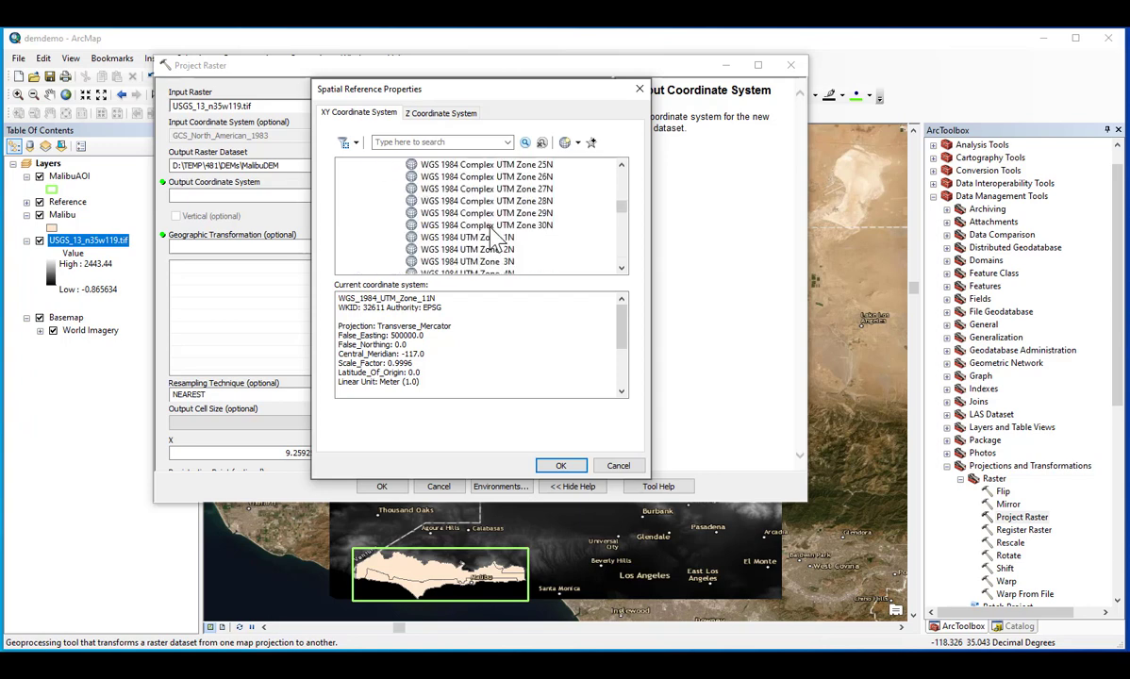
pyautogui.scroll(-2, 492, 240)
pyautogui.scroll(-1, 493, 240)
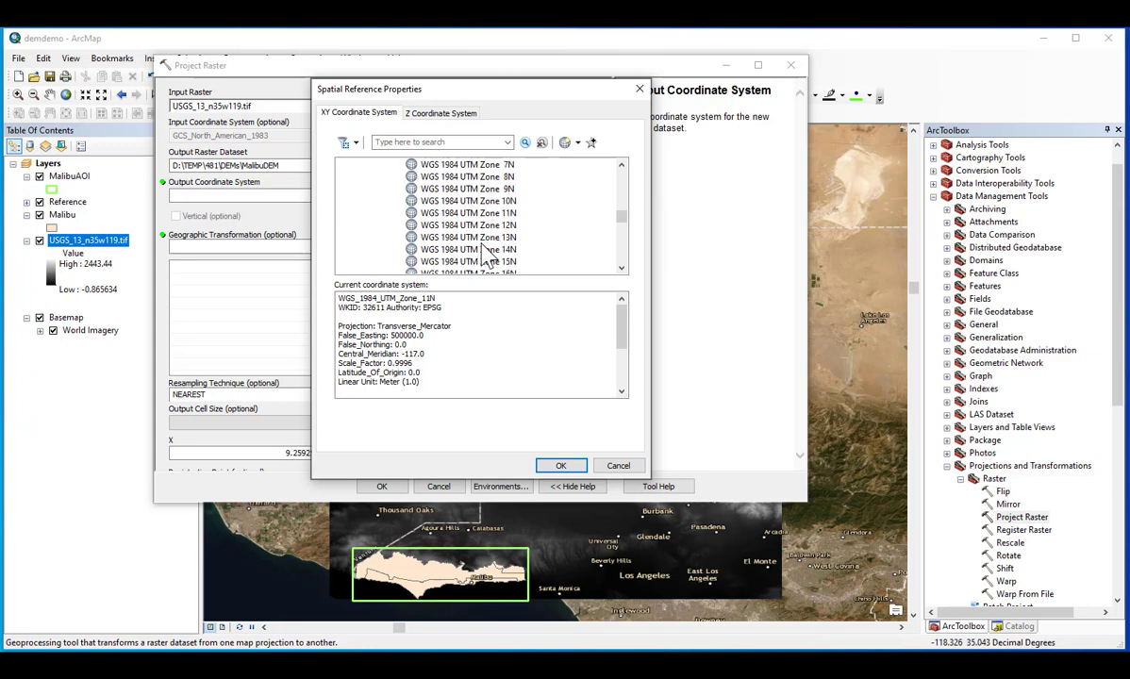
pyautogui.click(448, 213)
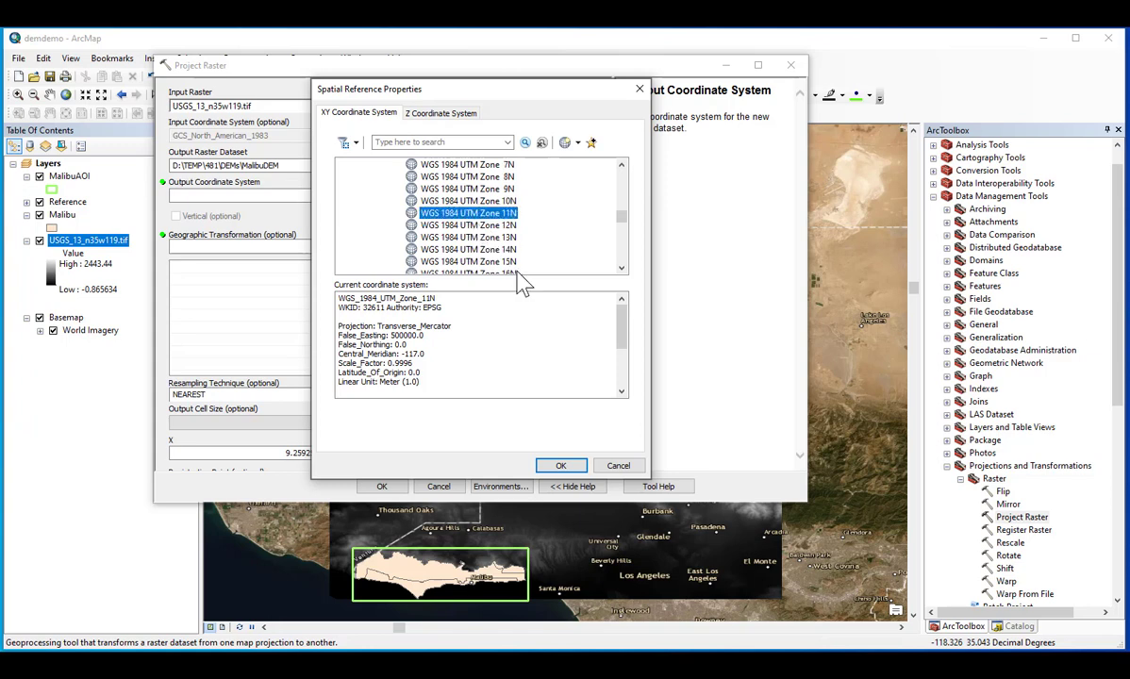
pyautogui.click(566, 467)
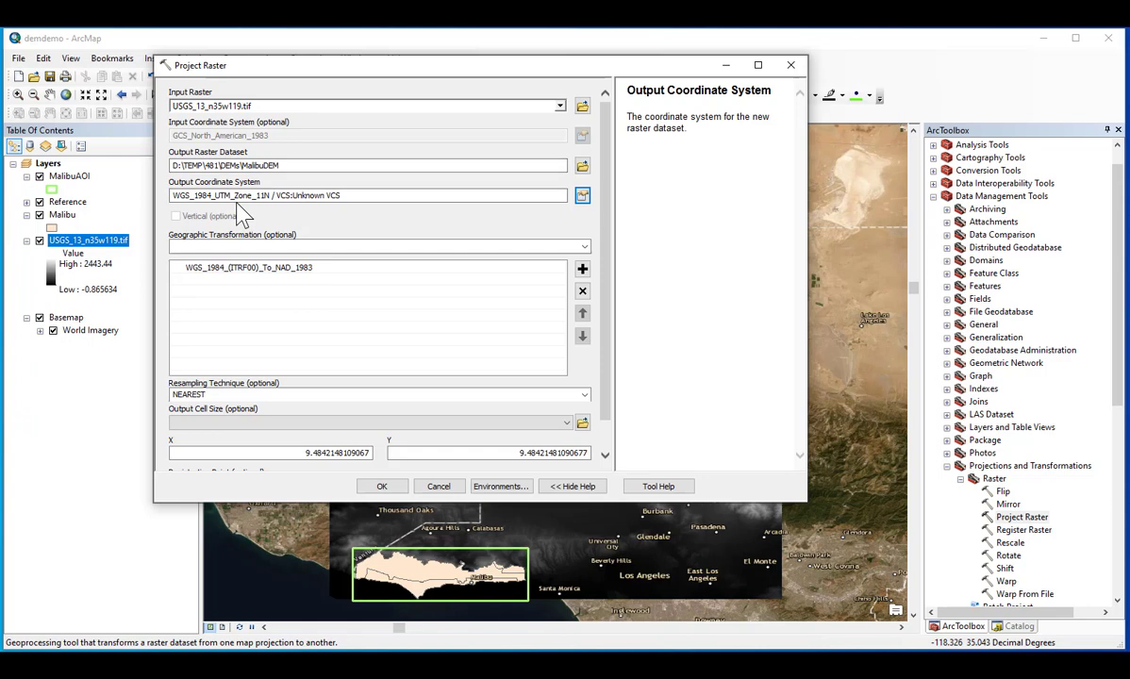
# Replace the WGS_1984_(ITRF00)_To_NAD_1983 geographic transformation with NAD_1983_To_WGS_1984_southern_California_54.
pyautogui.click(192, 246)
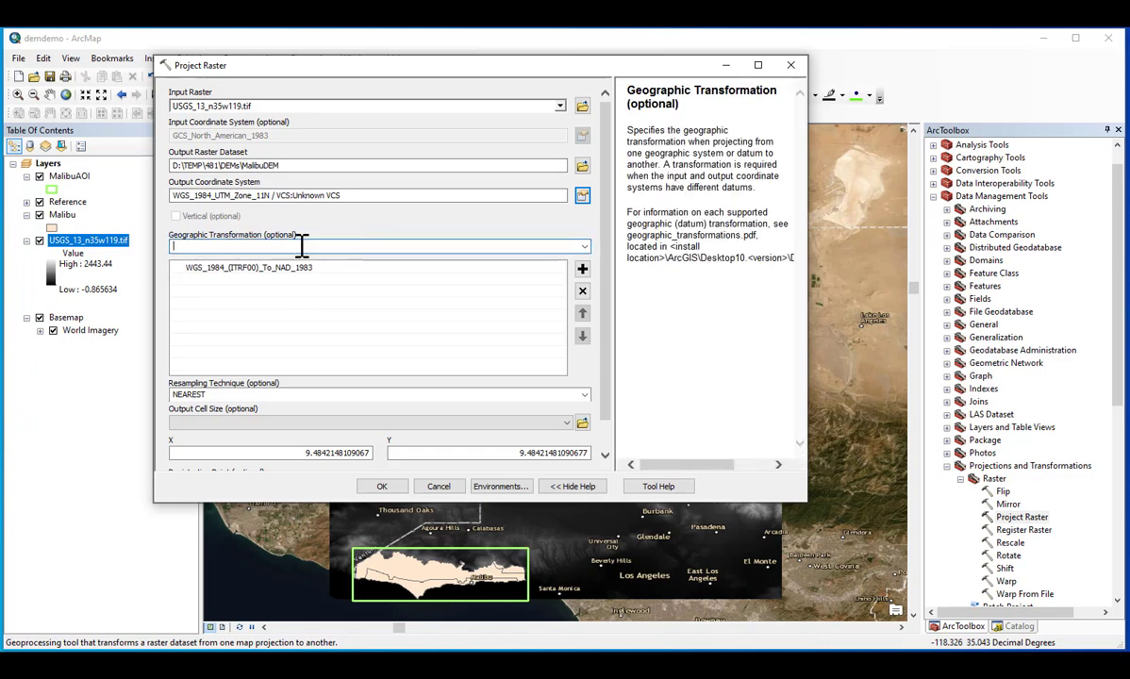
pyautogui.click(584, 248)
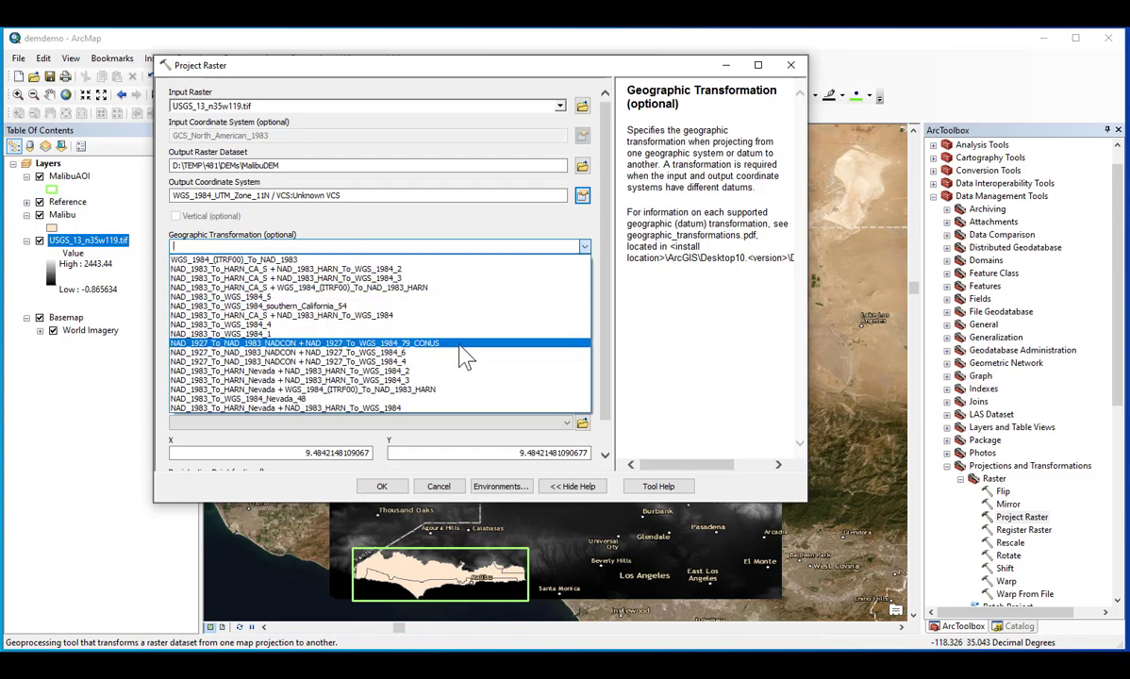
pyautogui.click(404, 315)
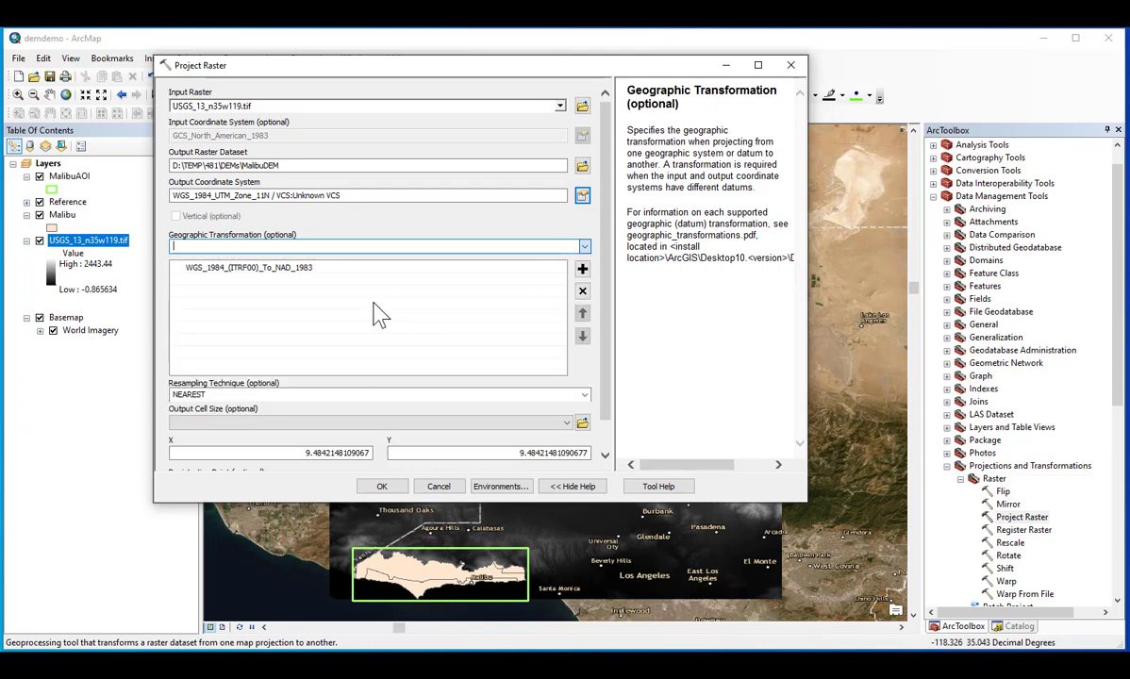
pyautogui.click(273, 268)
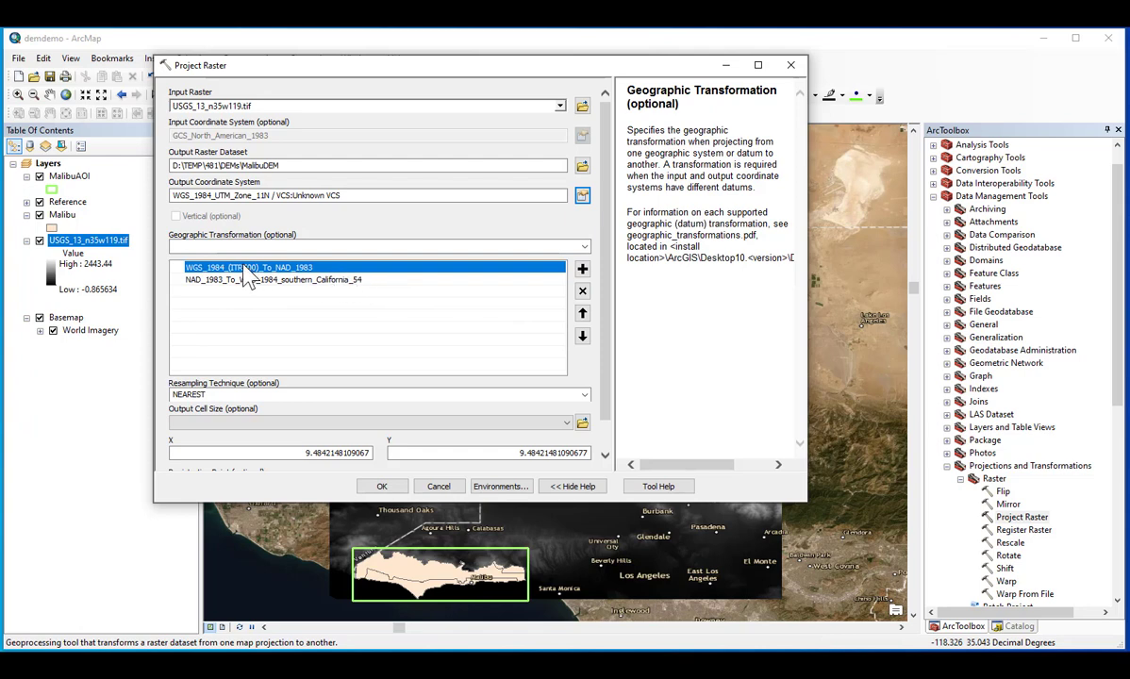
pyautogui.click(583, 292)
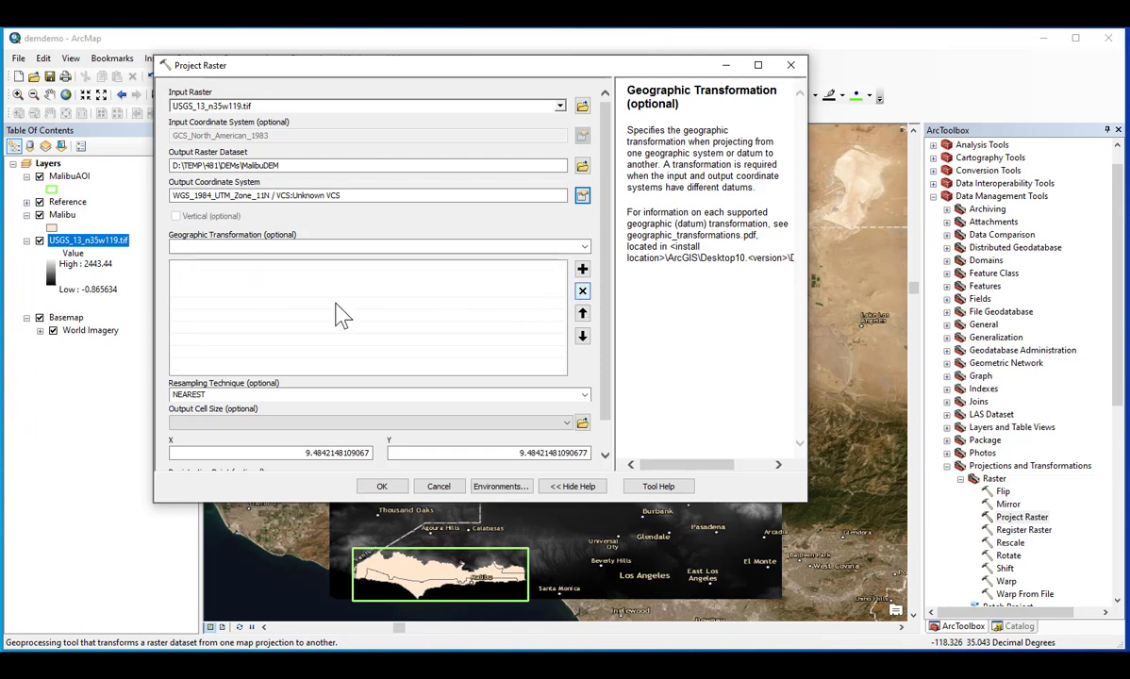
pyautogui.click(190, 268)
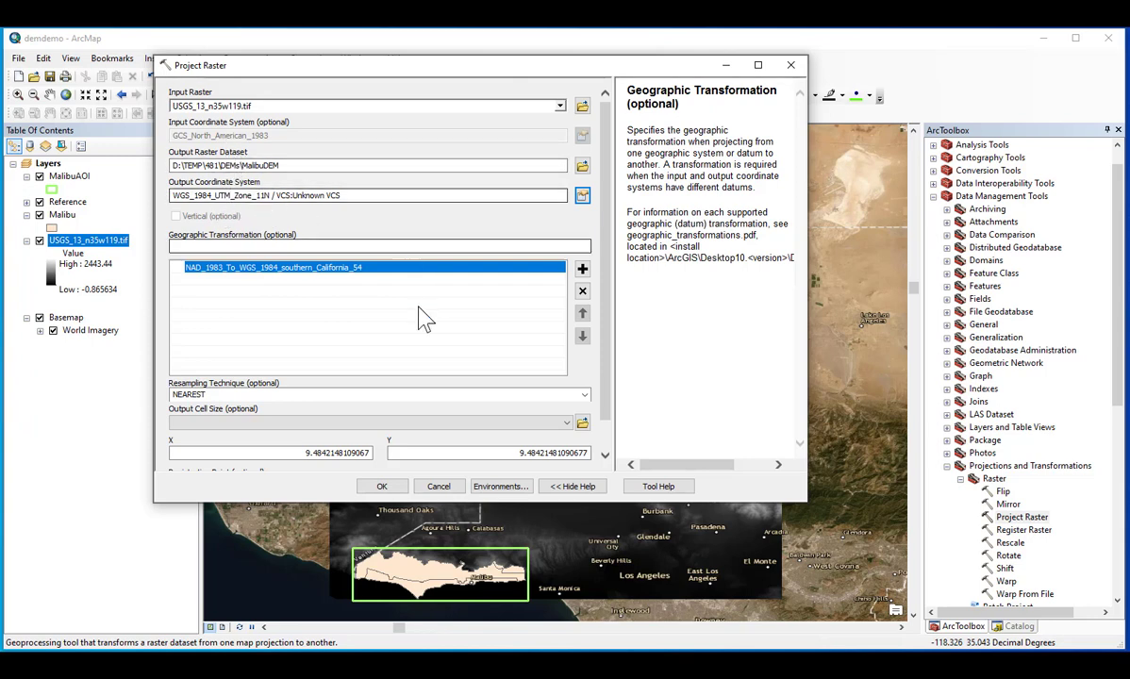
# Set the raster analysis mask to MalibuAOI in the Project Raster tool's environment settings.
pyautogui.scroll(-1, 321, 443)
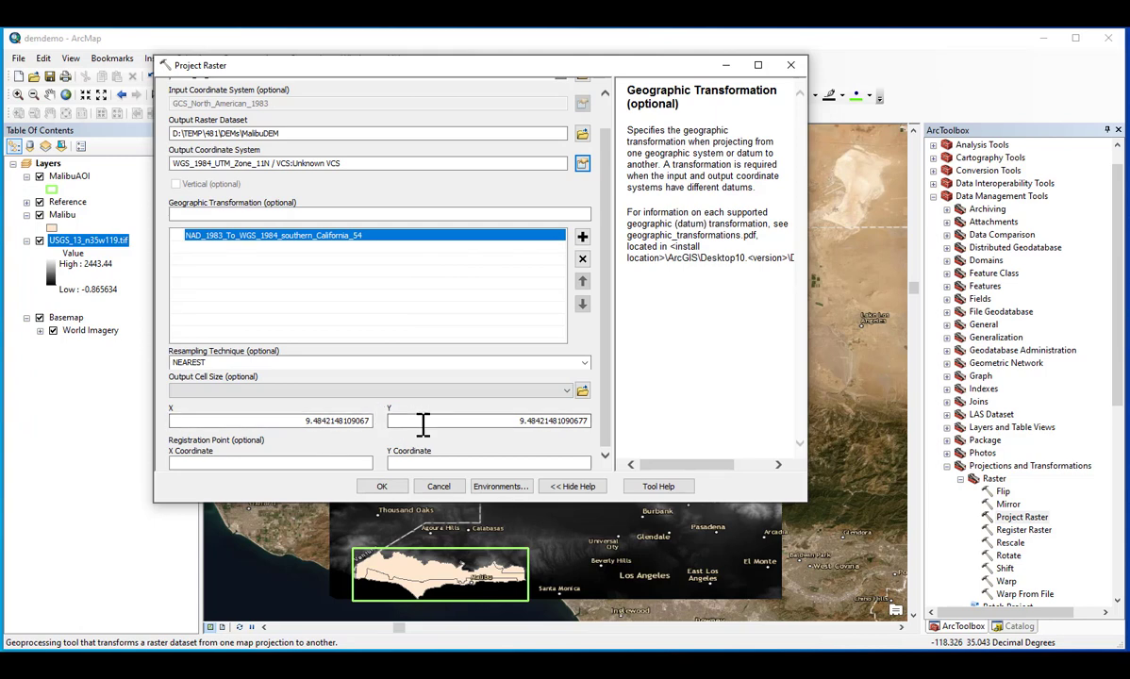
pyautogui.click(501, 487)
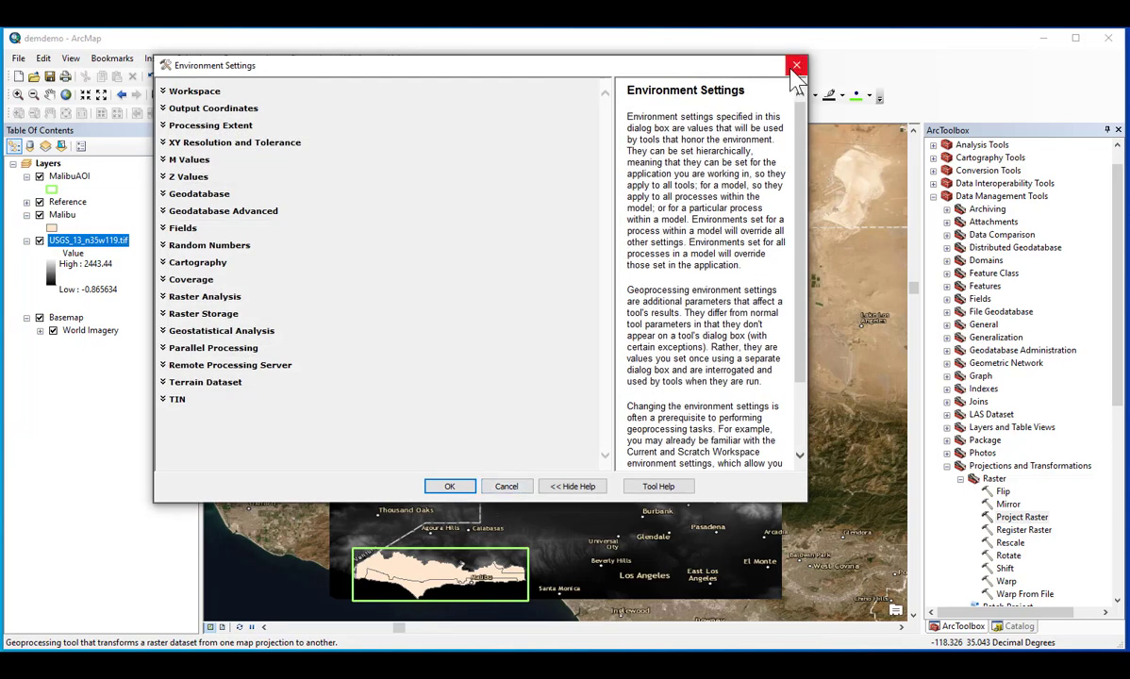
pyautogui.click(795, 66)
pyautogui.click(498, 489)
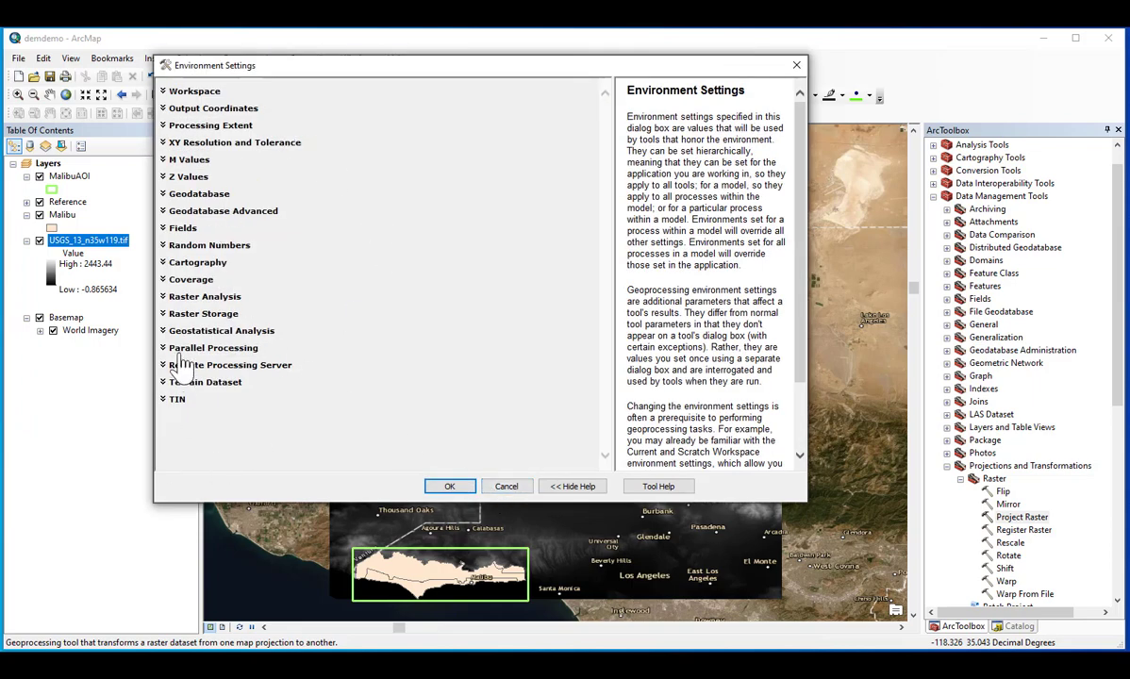
pyautogui.click(179, 298)
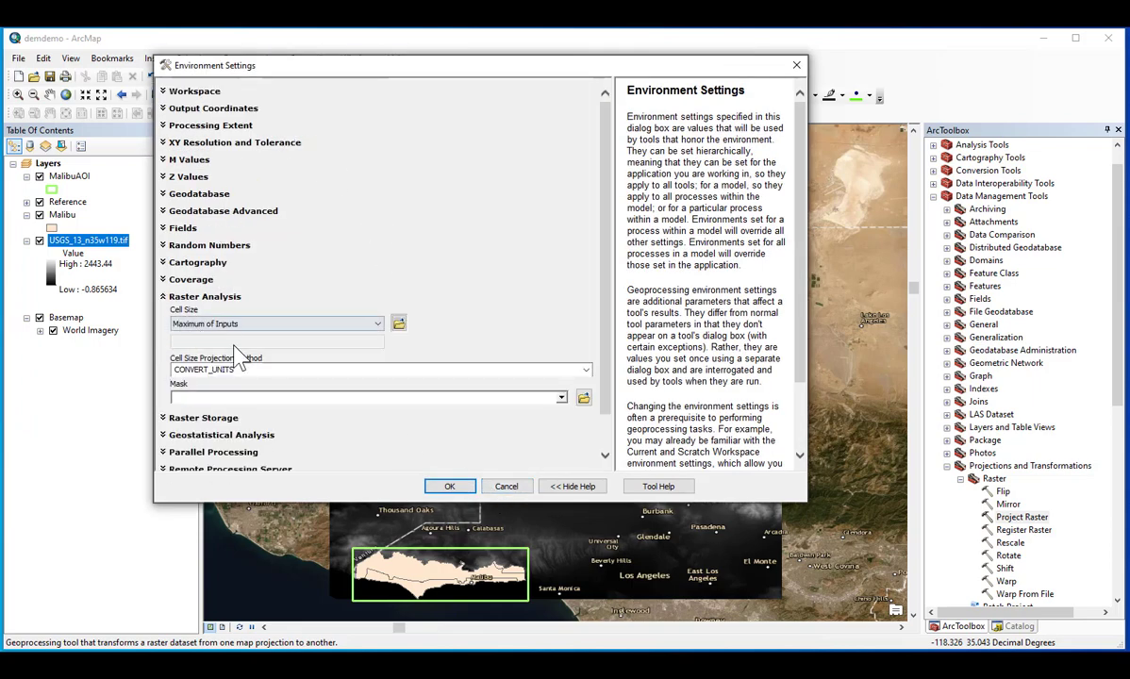
pyautogui.click(562, 398)
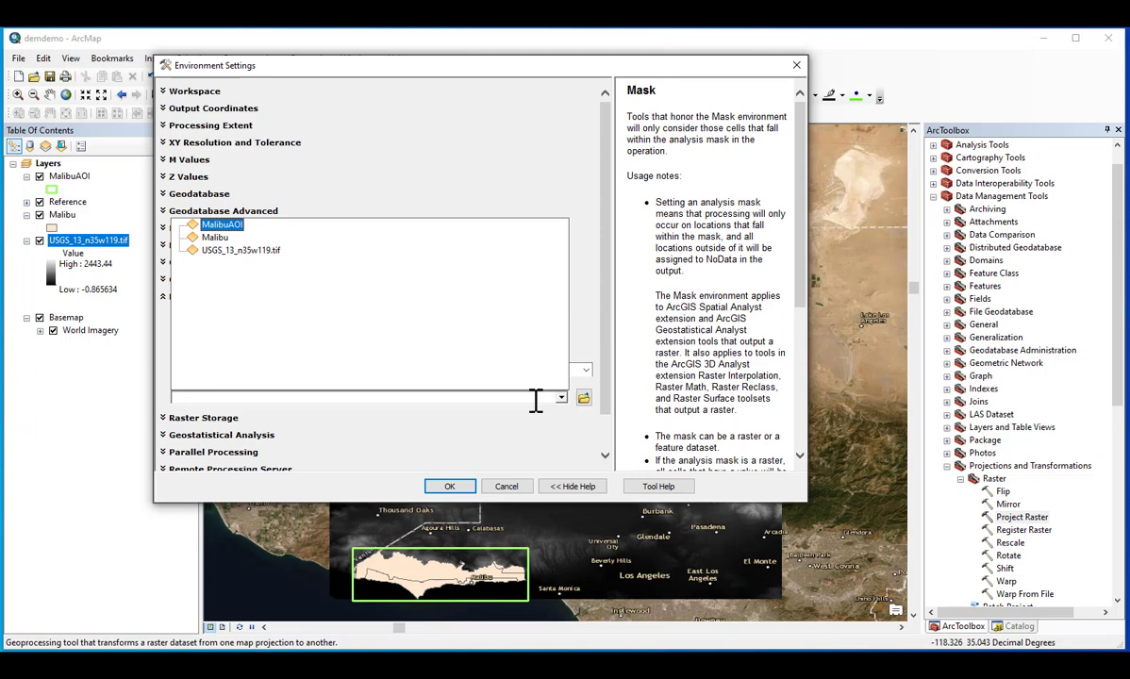
pyautogui.click(206, 227)
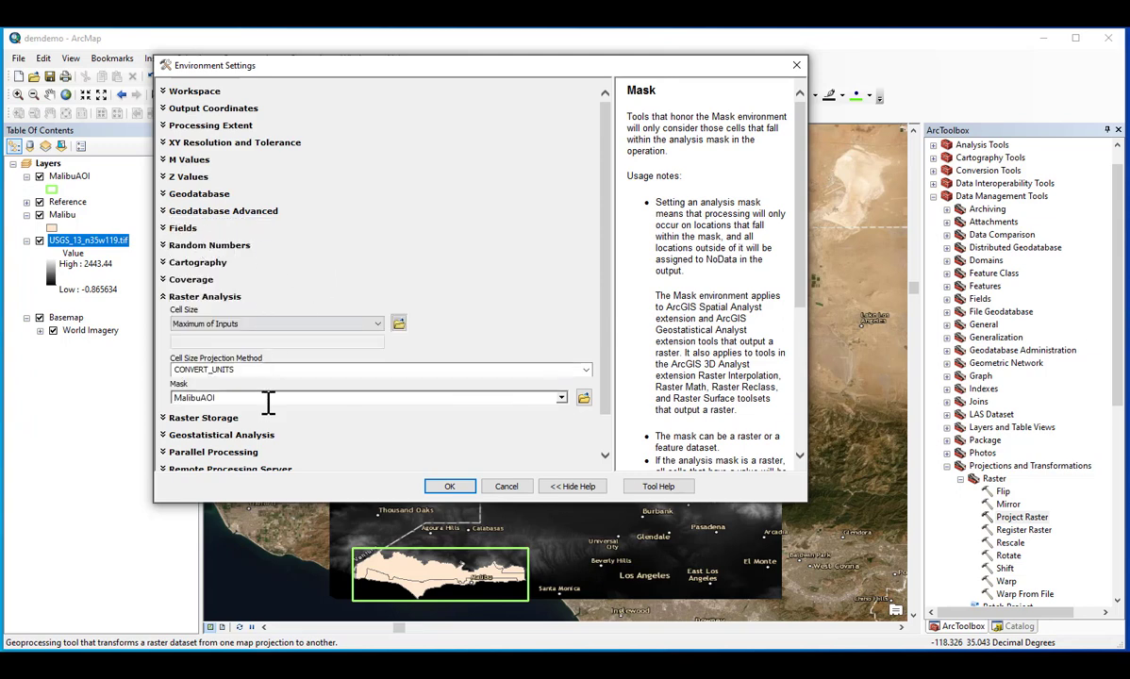
# Set the processing extent to Same as layer MalibuAOI, accept the environment settings and run Project Raster.
pyautogui.click(166, 125)
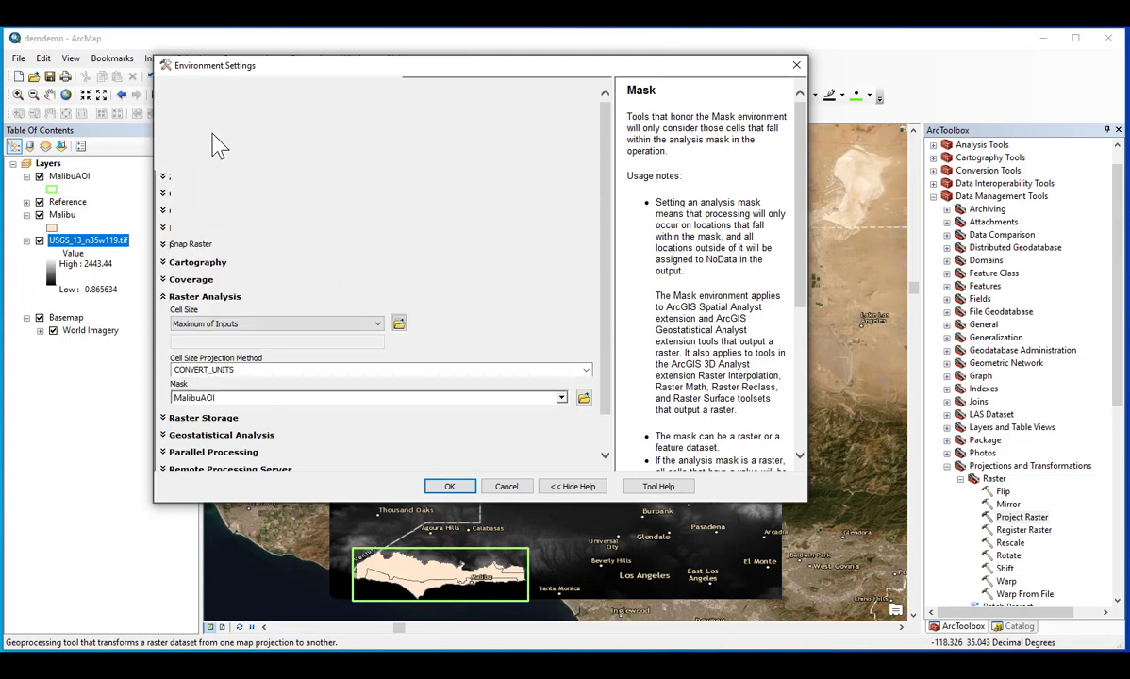
pyautogui.click(258, 154)
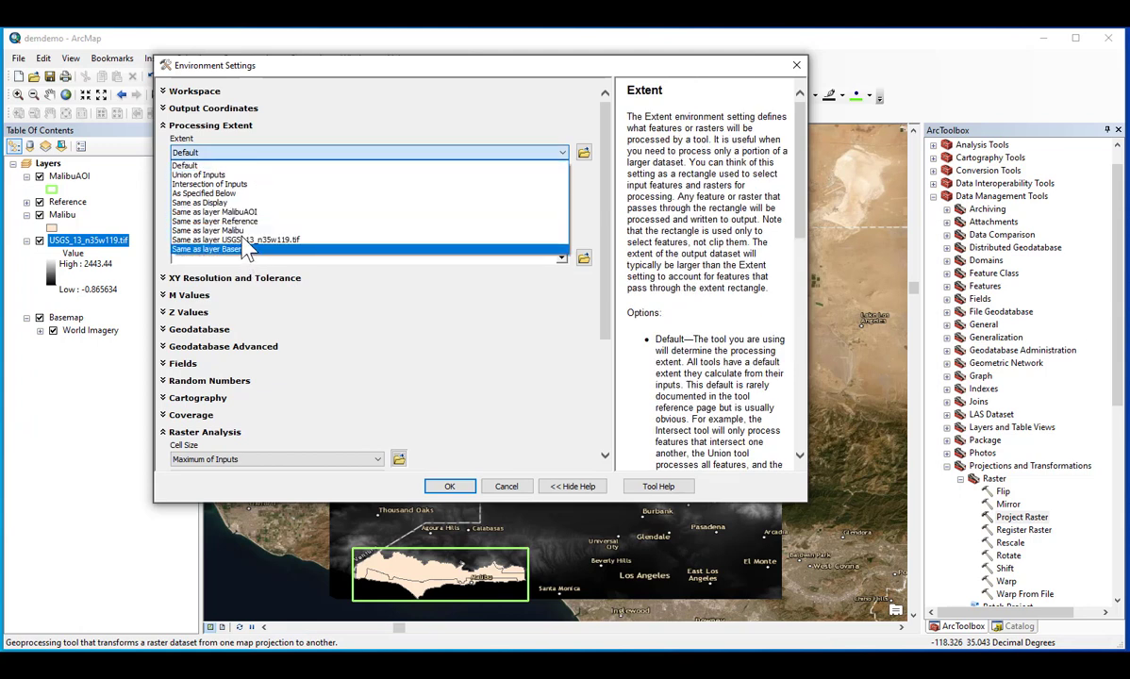
pyautogui.click(228, 211)
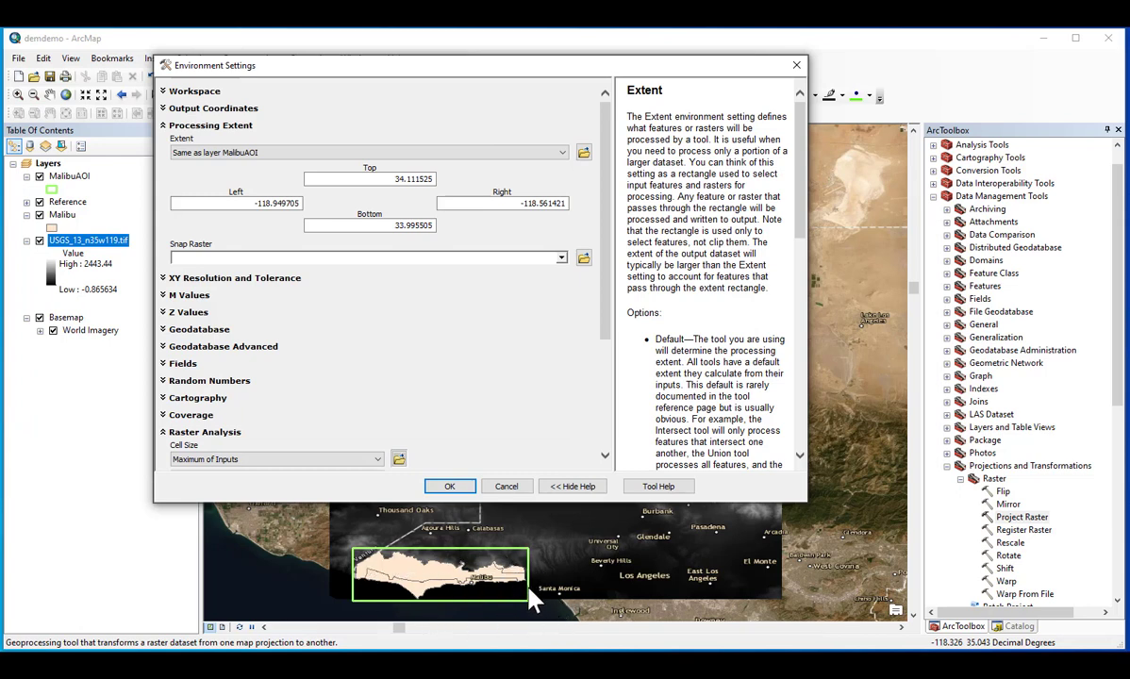
pyautogui.click(453, 487)
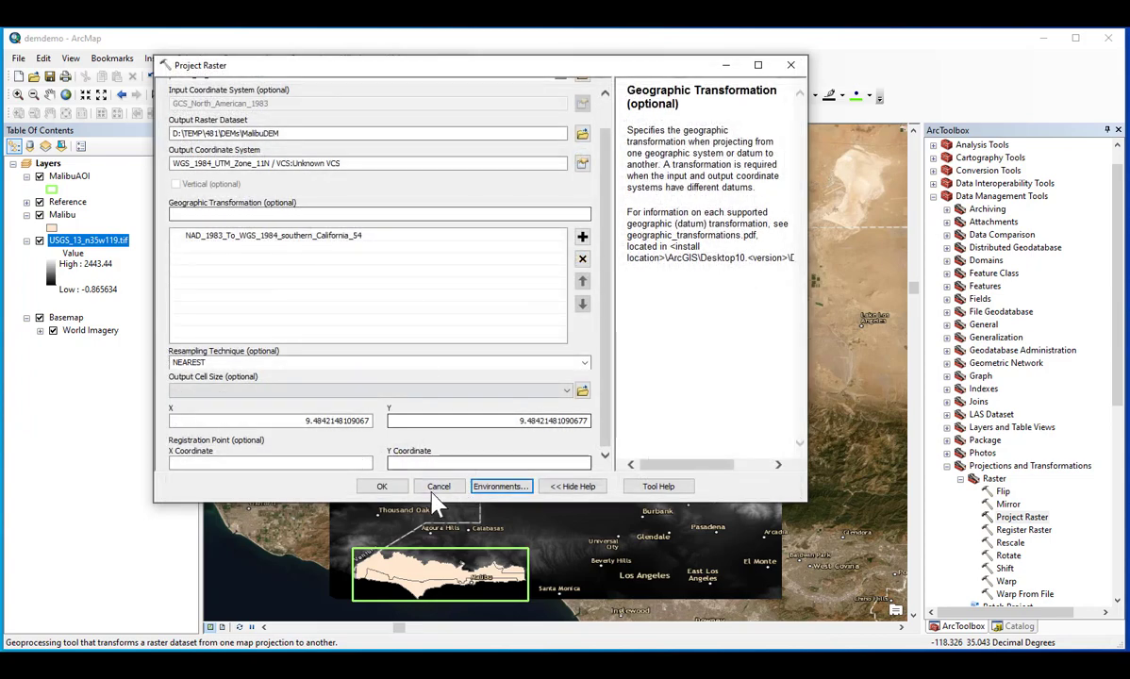
pyautogui.click(383, 486)
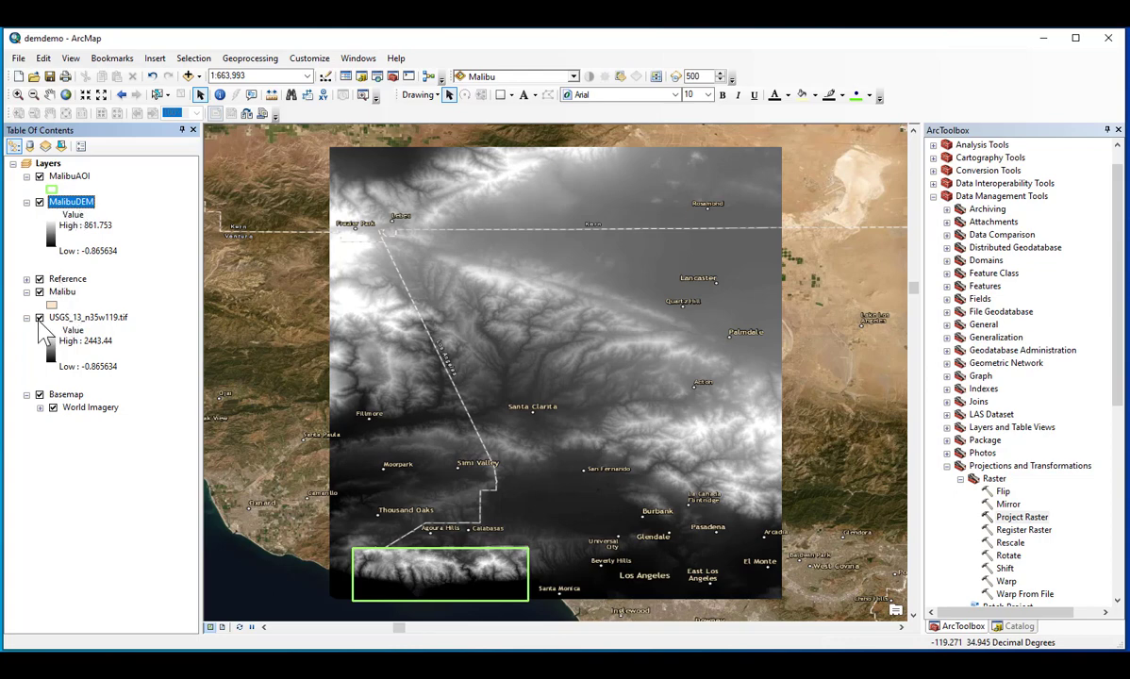
# Hide the USGS_13_n35w119.tif layer and zoom the map to the MalibuDEM area.
pyautogui.click(39, 318)
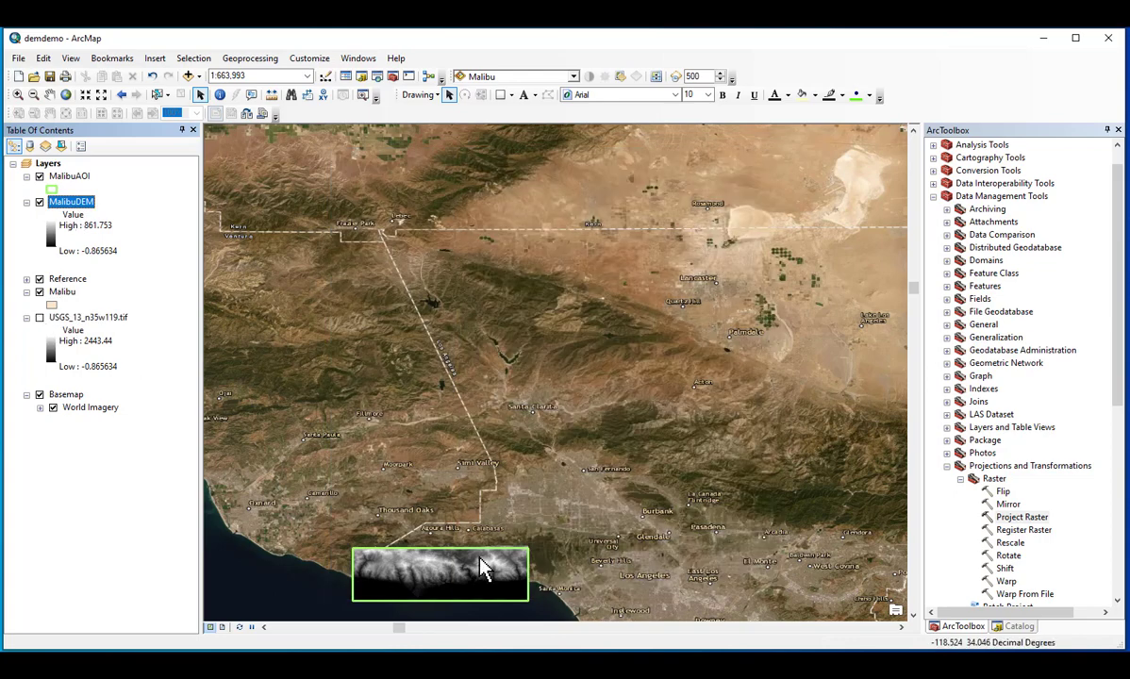
pyautogui.click(17, 94)
pyautogui.moveTo(336, 536); pyautogui.dragTo(533, 609)
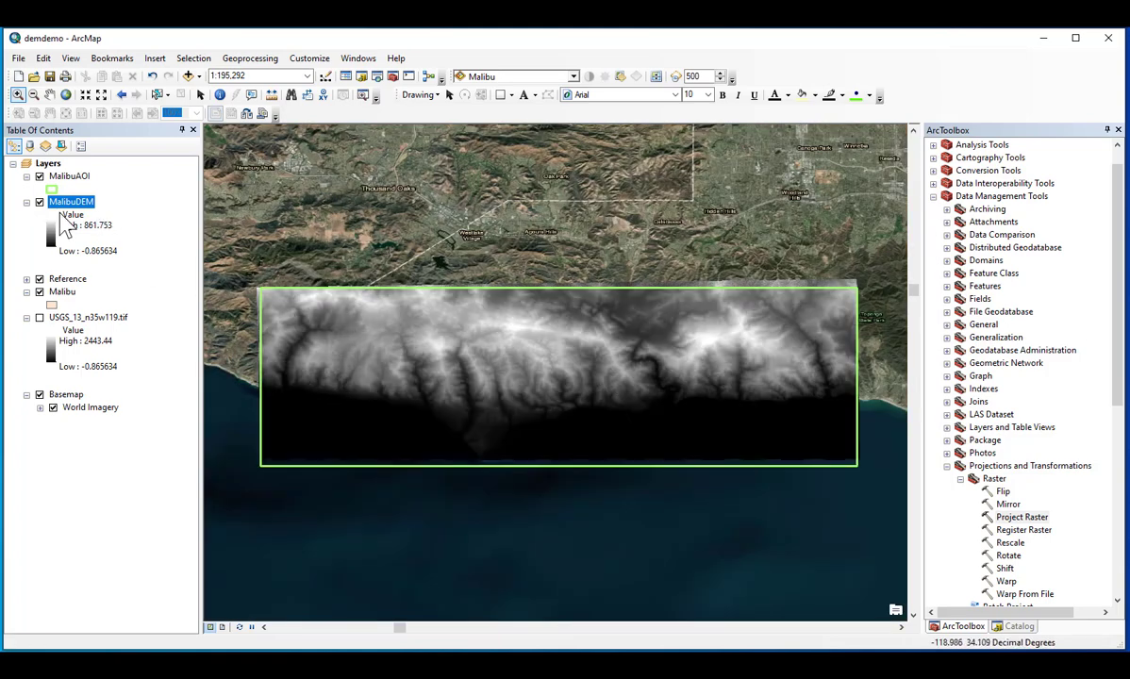
# Examine the source properties of the MalibuDEM layer, including its columns and rows and its cell size.
pyautogui.rightClick(68, 206)
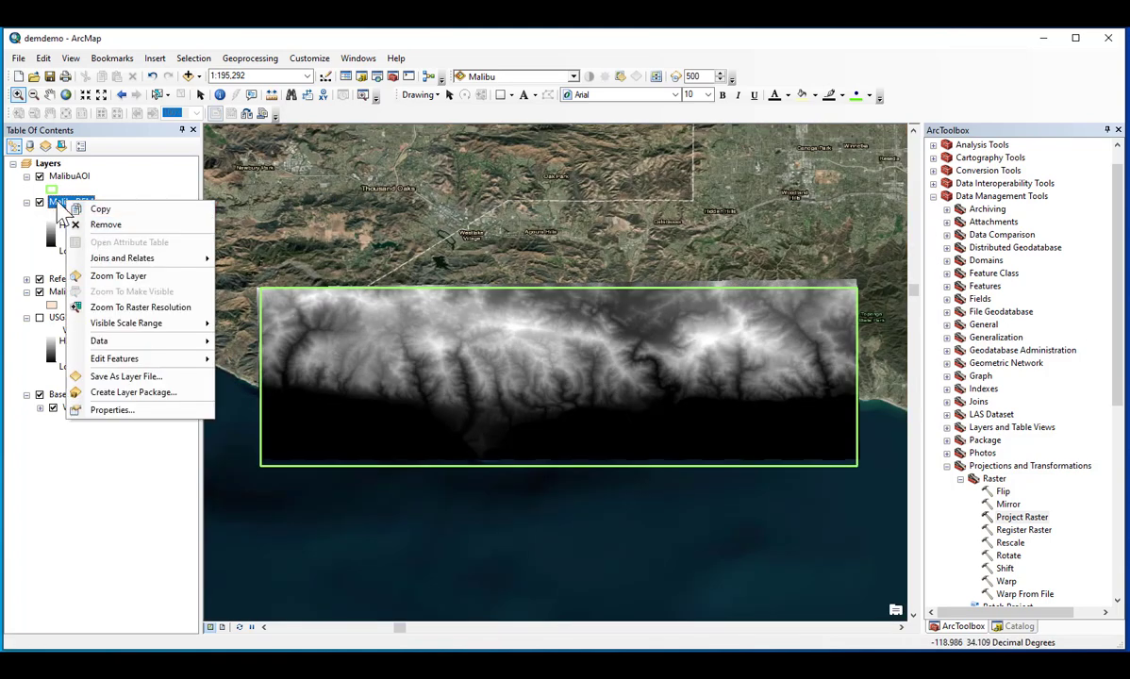
pyautogui.click(51, 204)
pyautogui.click(67, 232)
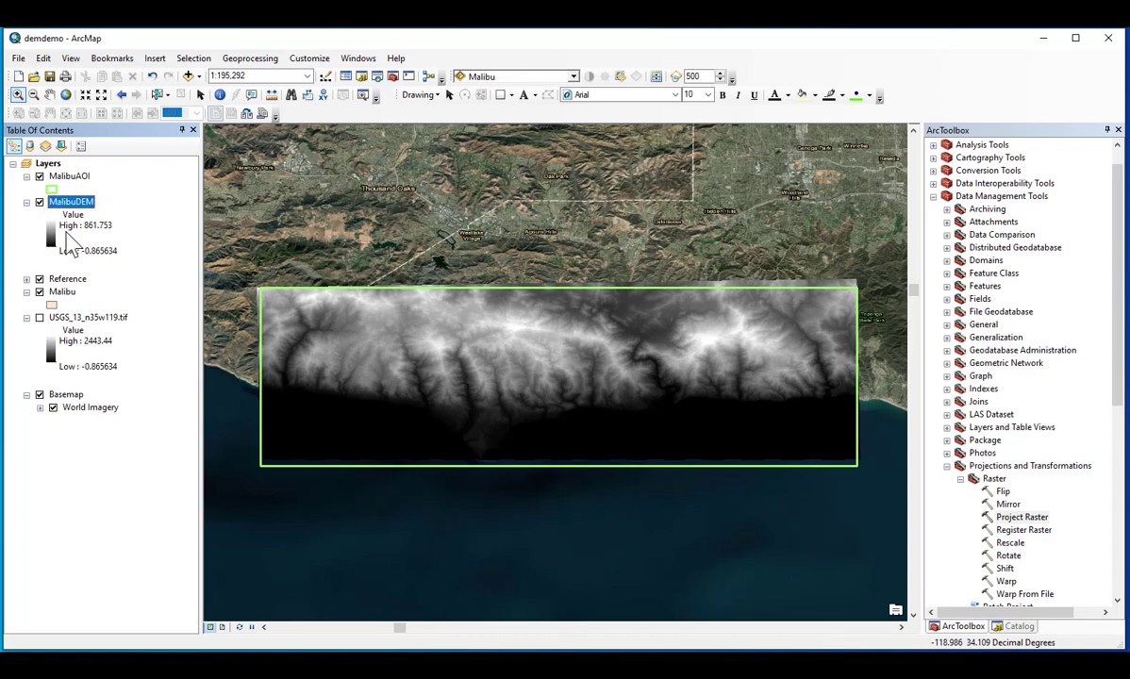
pyautogui.rightClick(70, 212)
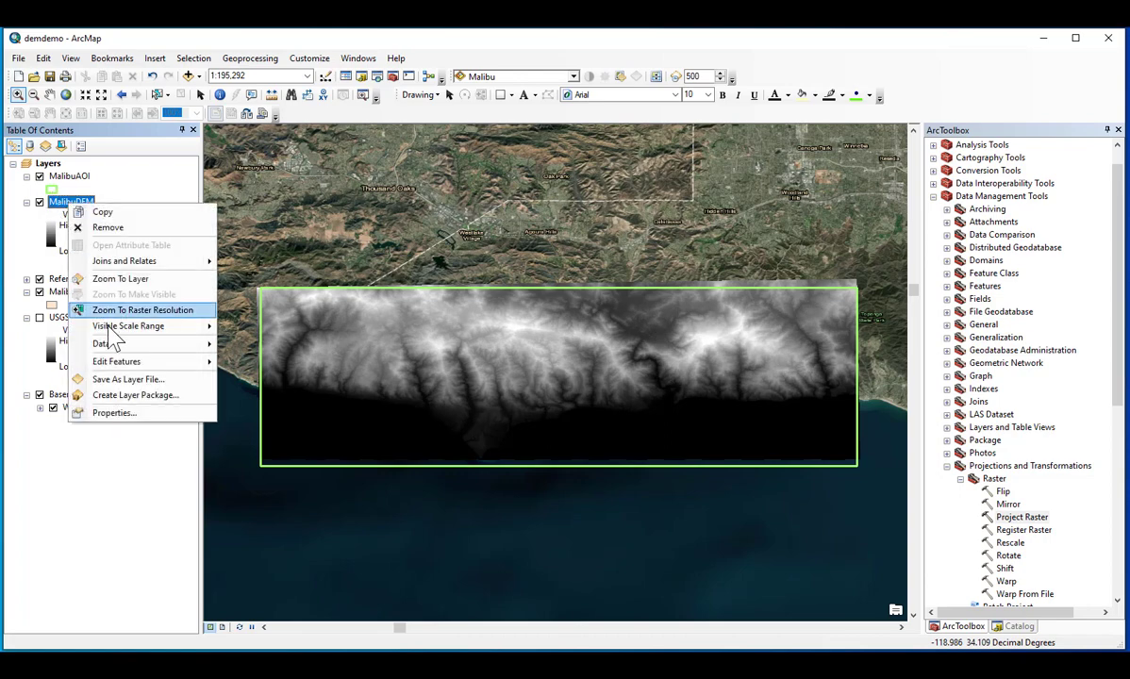
pyautogui.click(118, 412)
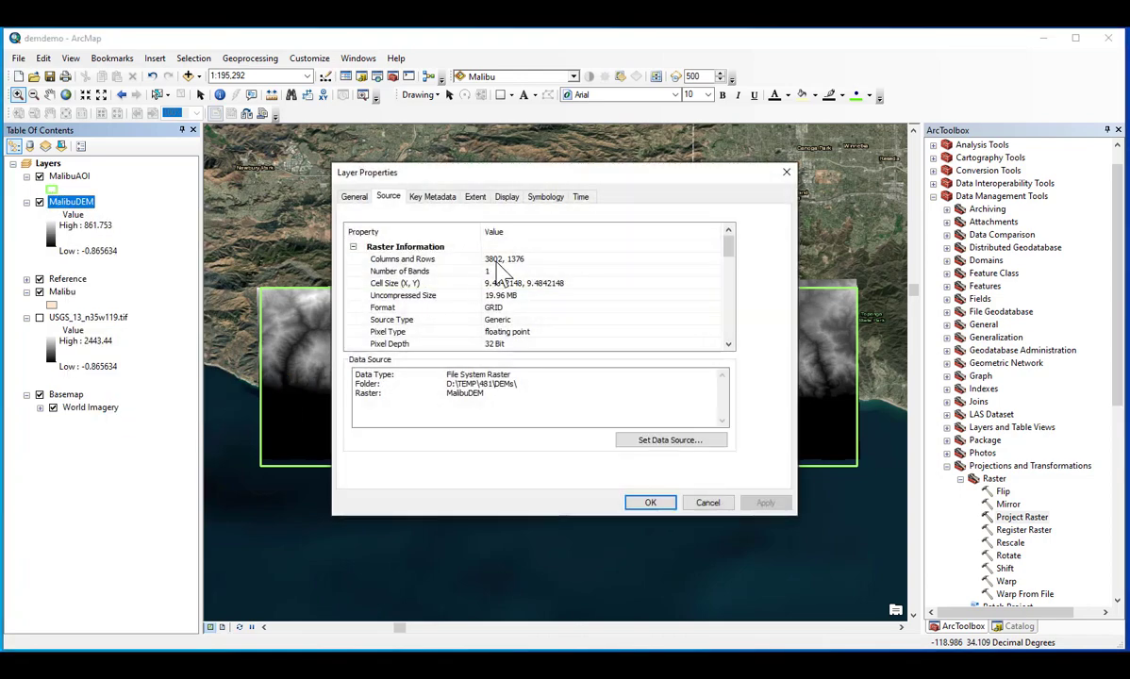
pyautogui.click(509, 261)
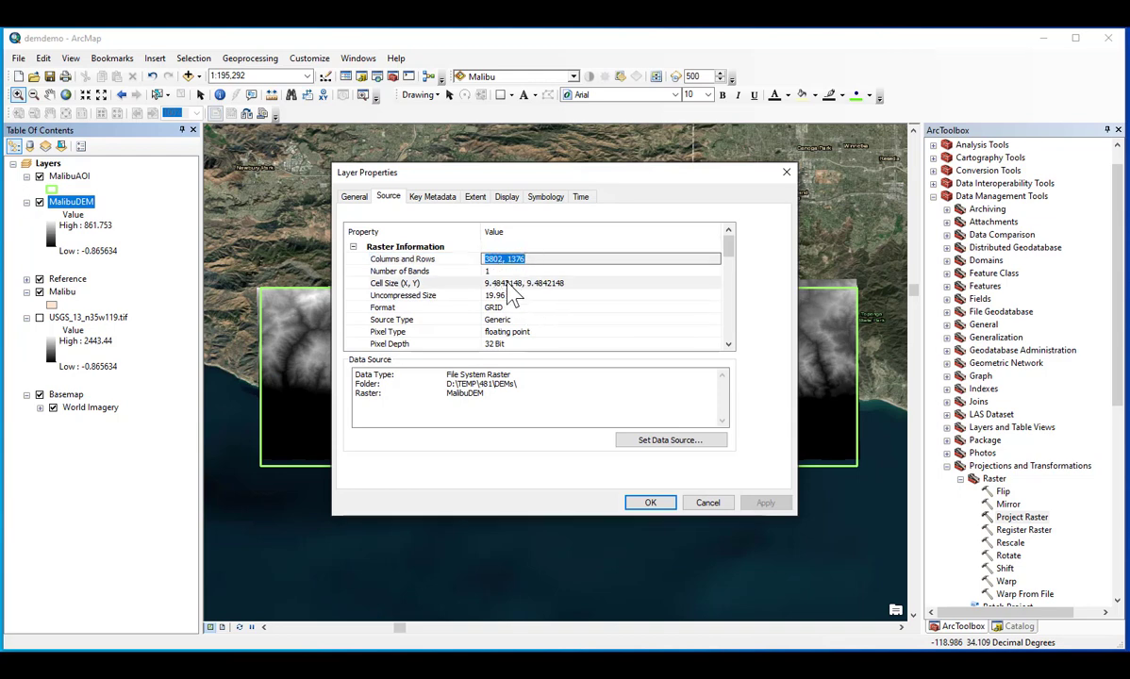
pyautogui.click(486, 283)
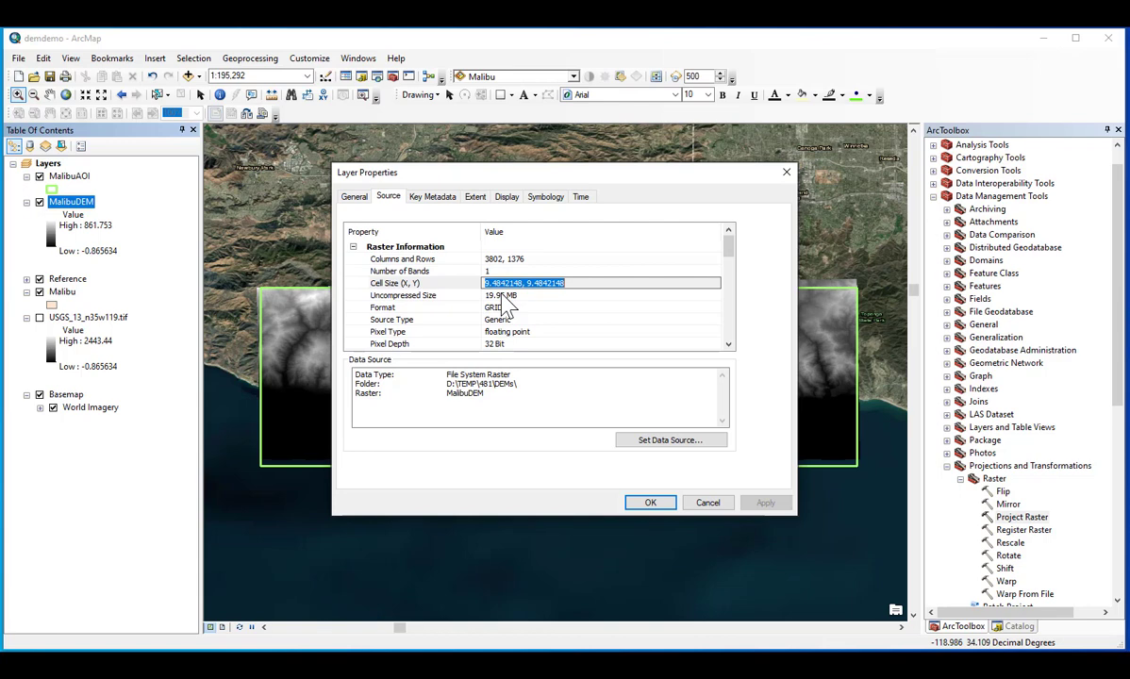
pyautogui.click(644, 514)
pyautogui.click(658, 507)
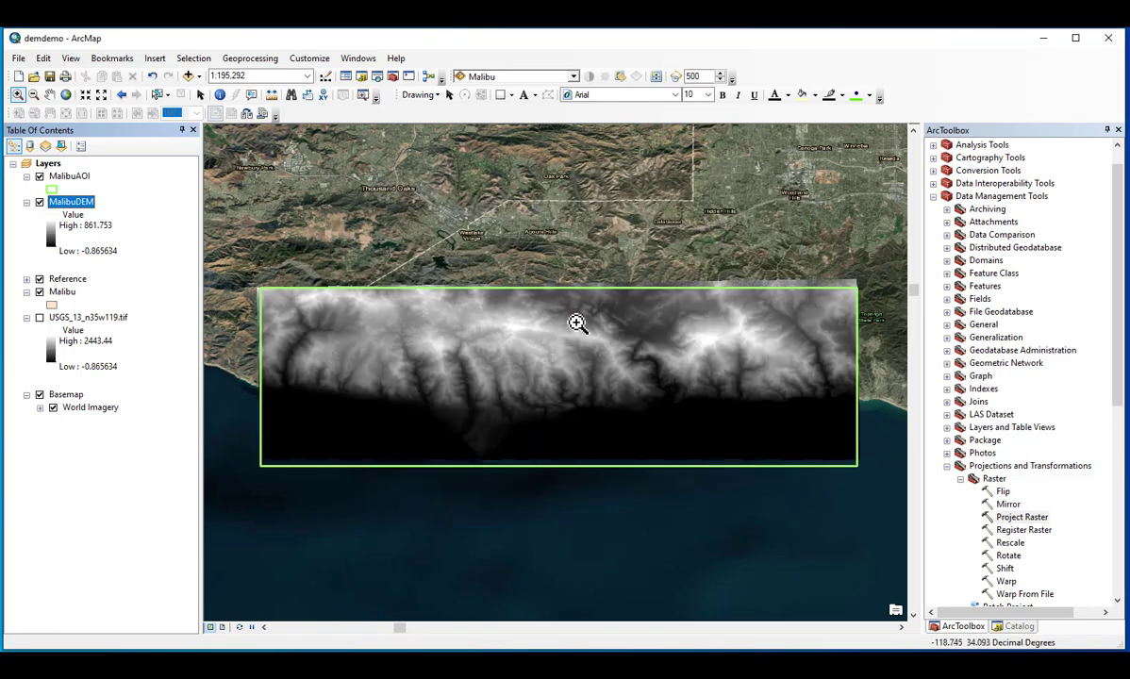